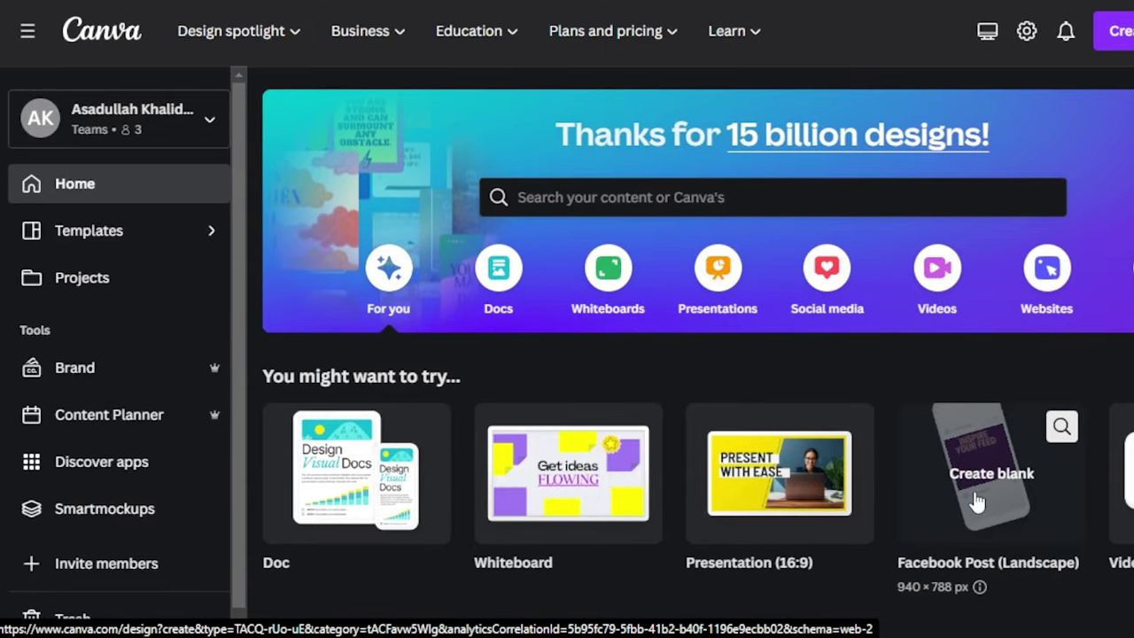
Start a blank 5-second video design from the home page's Videos category.
mouse_move(295, 46)
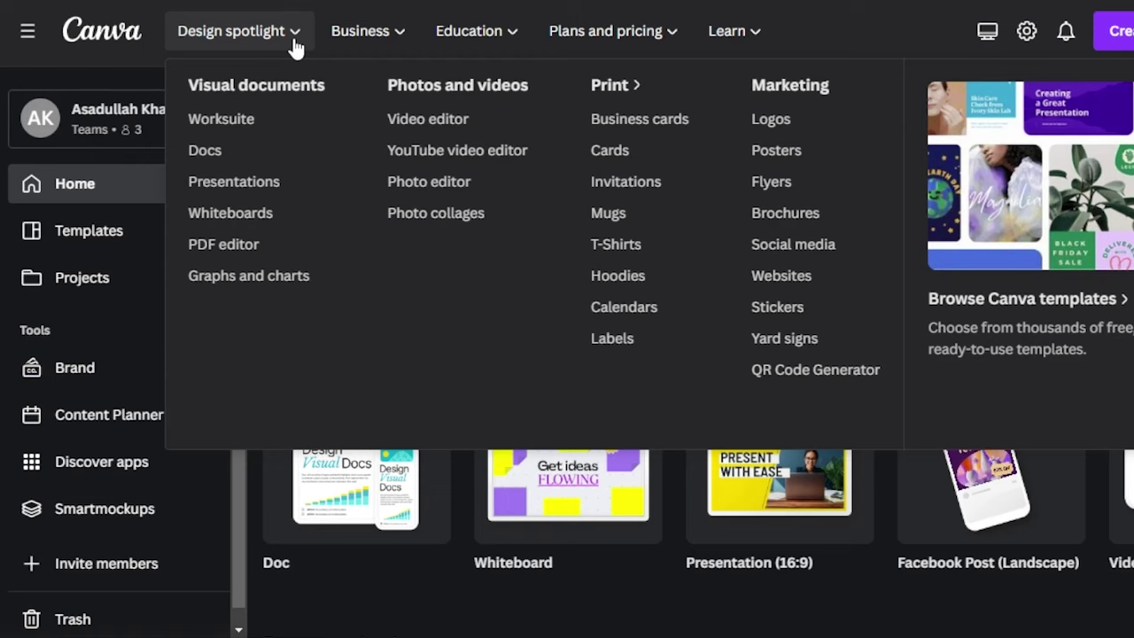
scroll(602, 355, "down", 2)
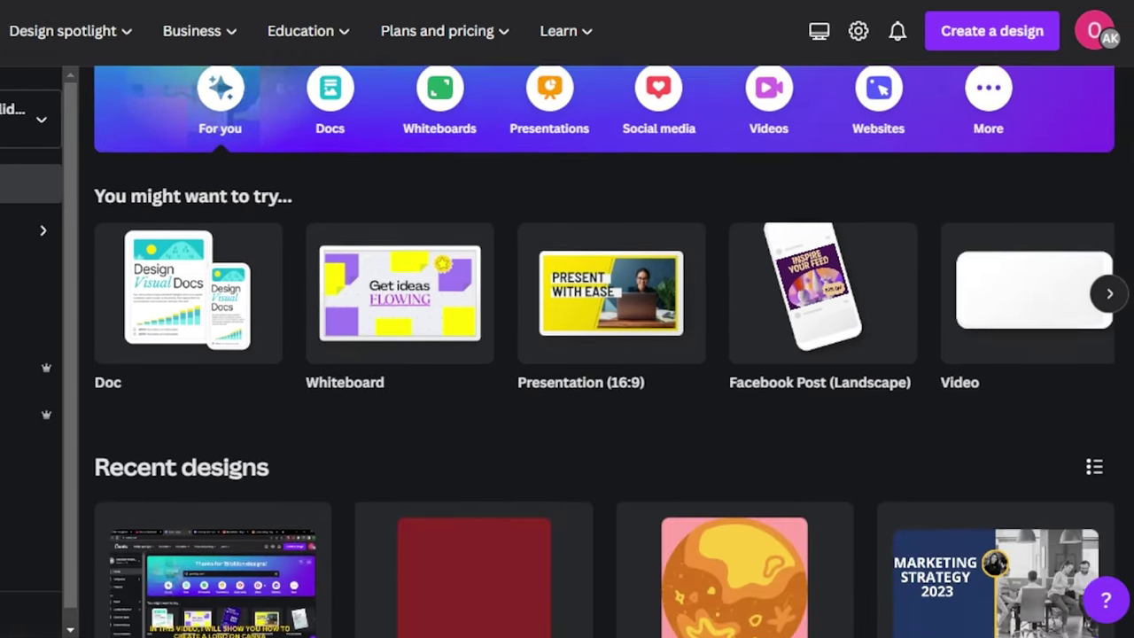
scroll(611, 354, "down", 3)
scroll(603, 354, "up", 4)
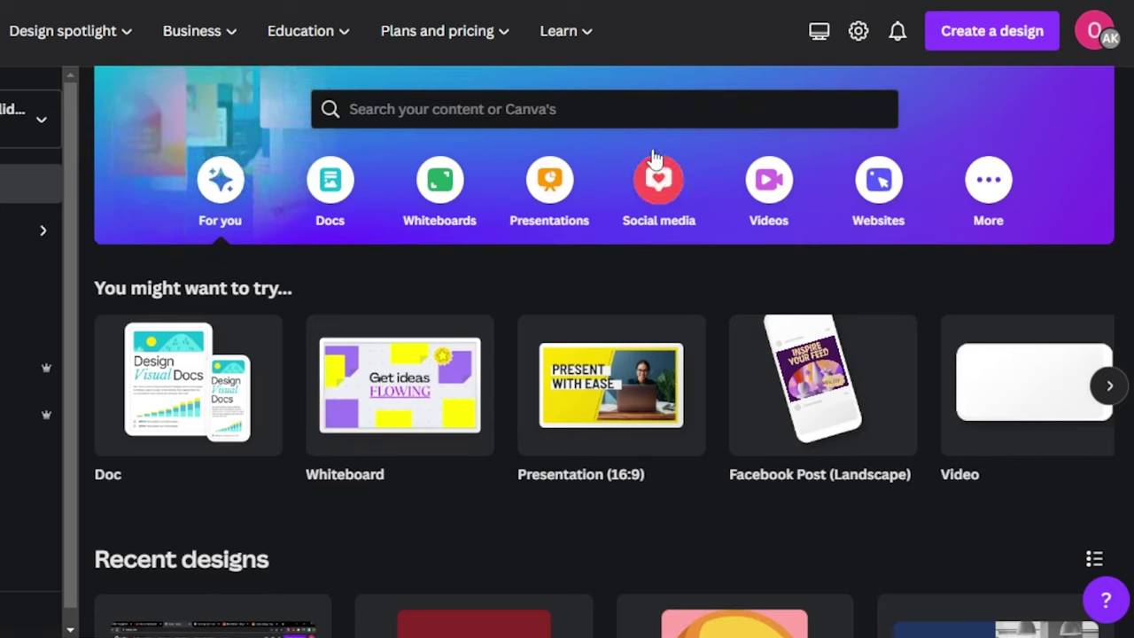
left_click(768, 191)
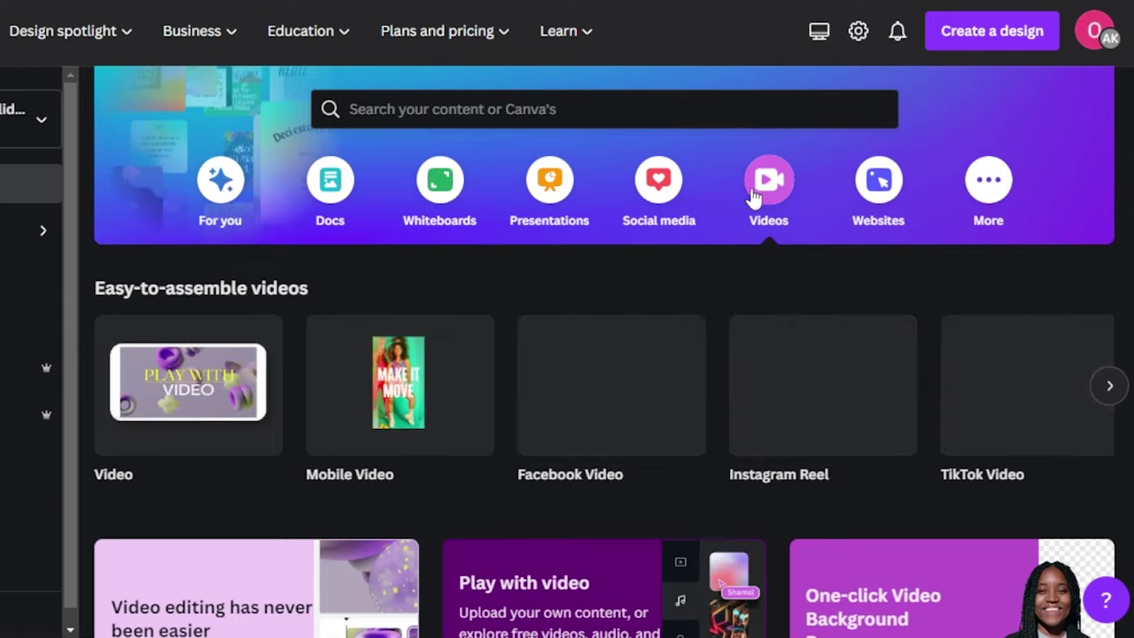
left_click(198, 400)
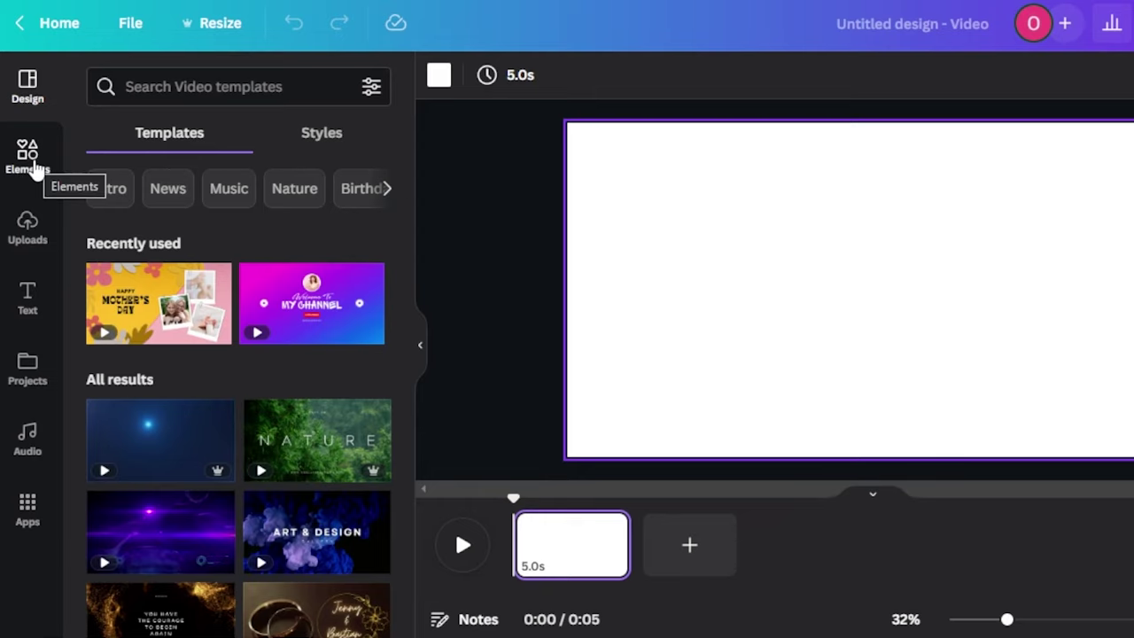
Open the Elements library and place the cursor in its search box.
left_click(34, 168)
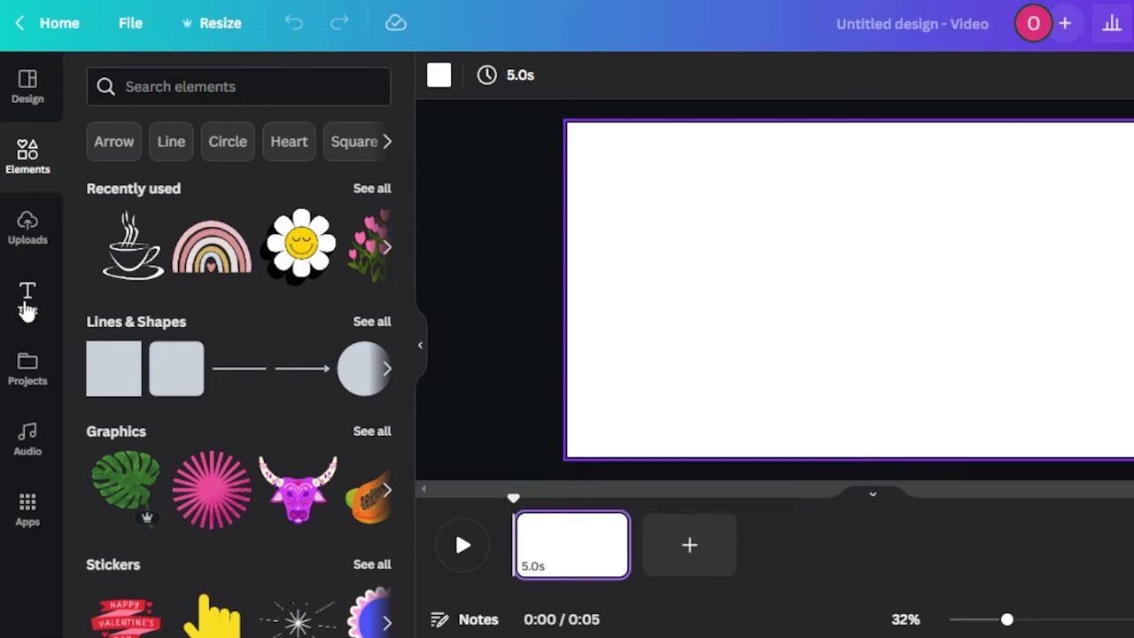
left_click(26, 239)
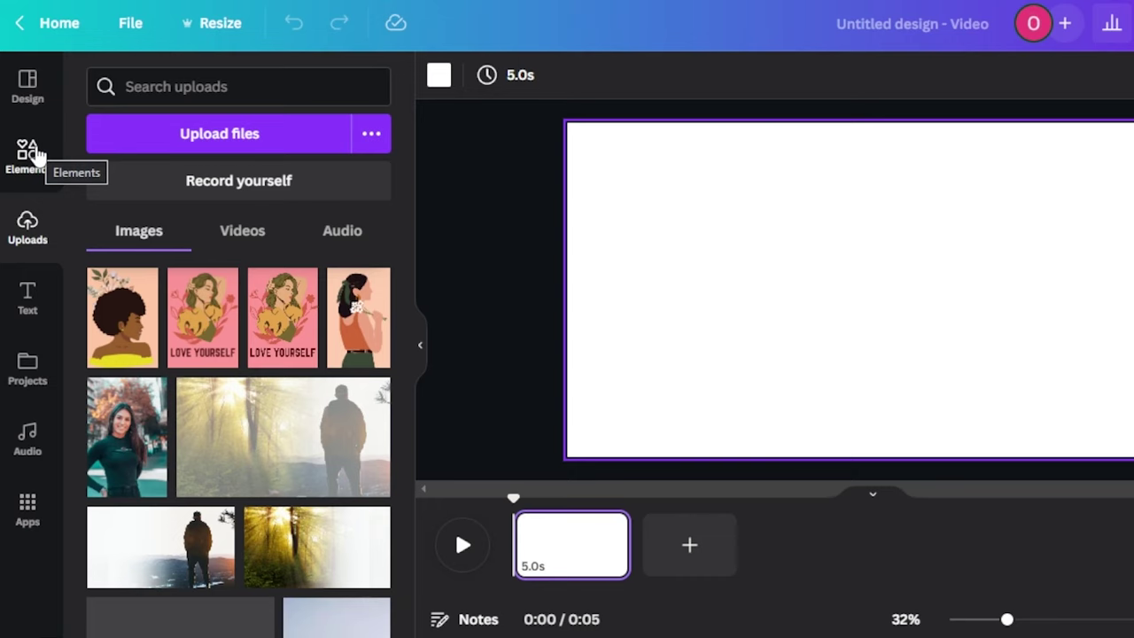
left_click(27, 155)
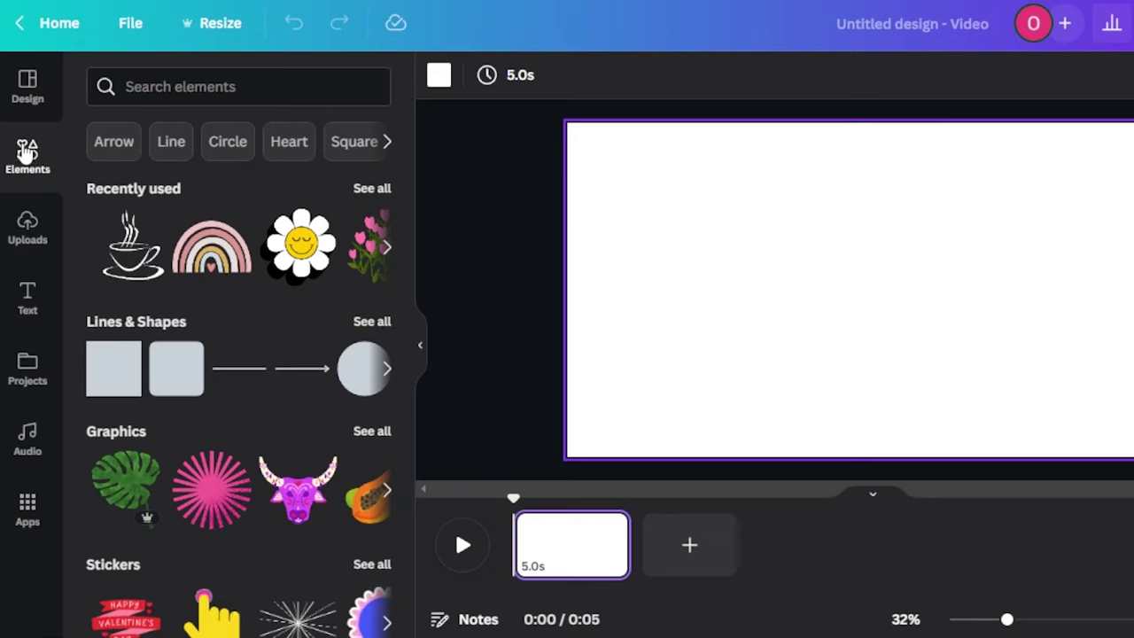
left_click(207, 82)
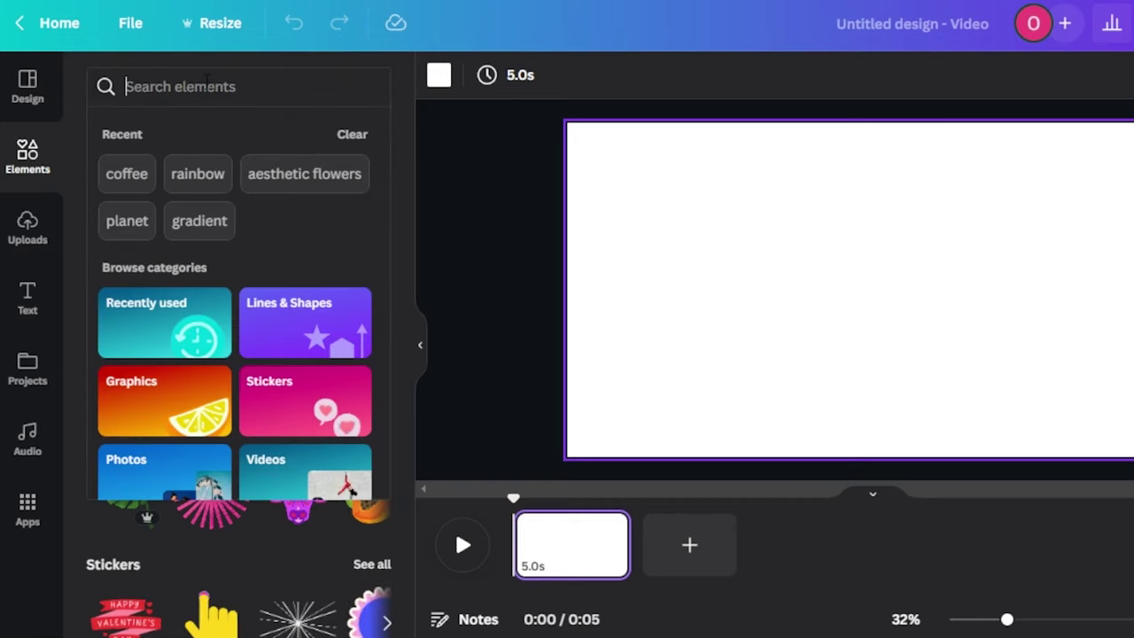
Search elements for 'moon' and set the 2:16 moon video as the page background.
type("moon")
key("Return")
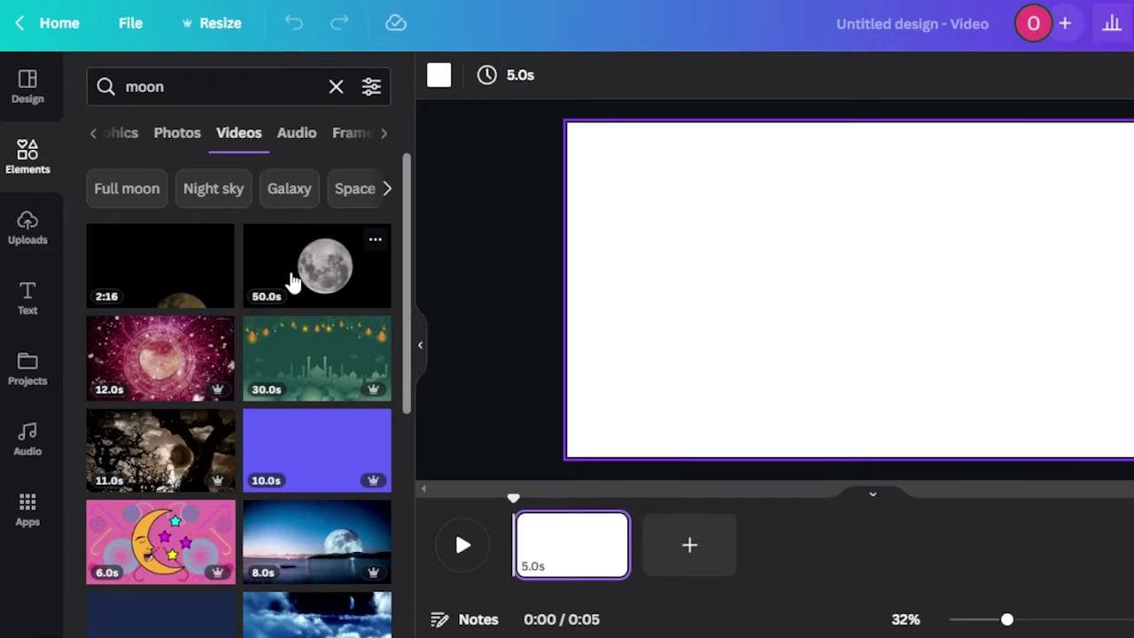
left_click(170, 304)
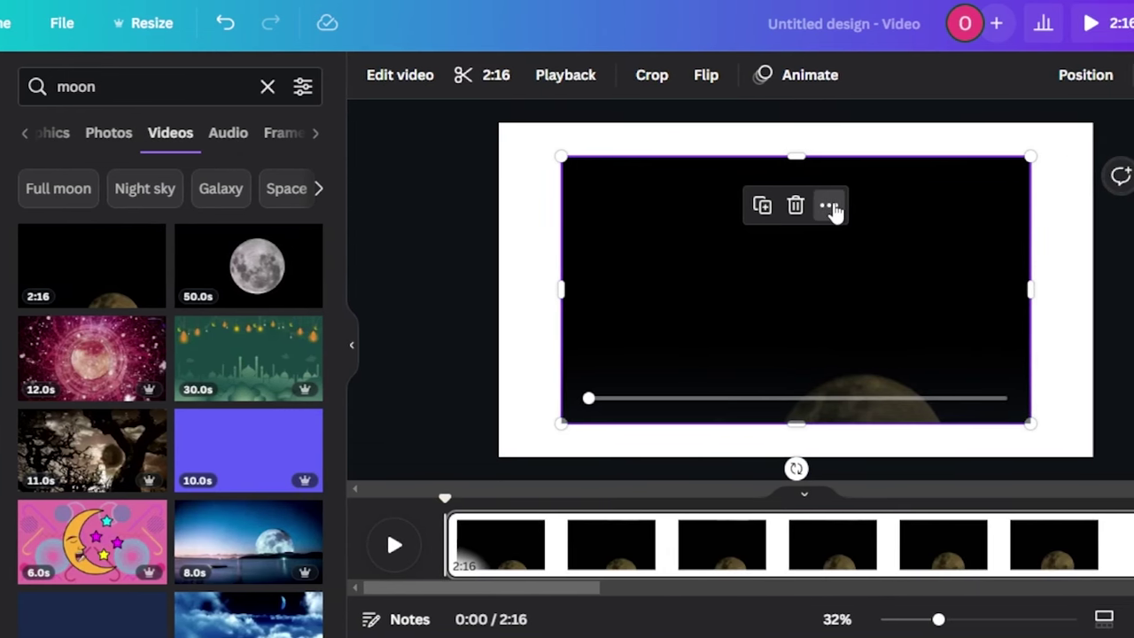
left_click(898, 206)
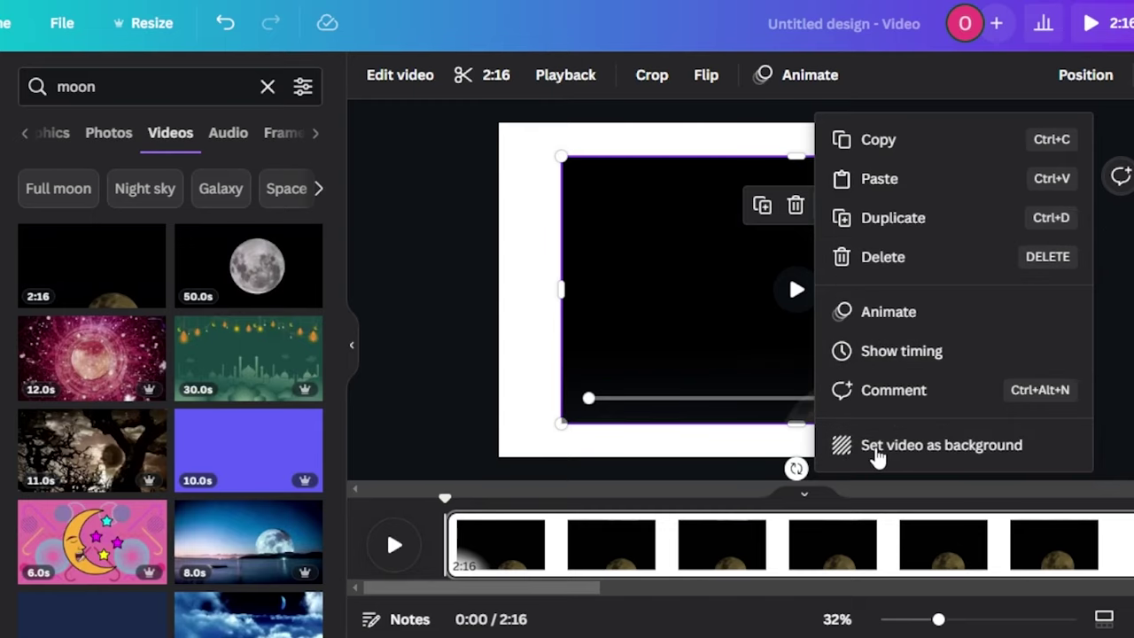
left_click(877, 446)
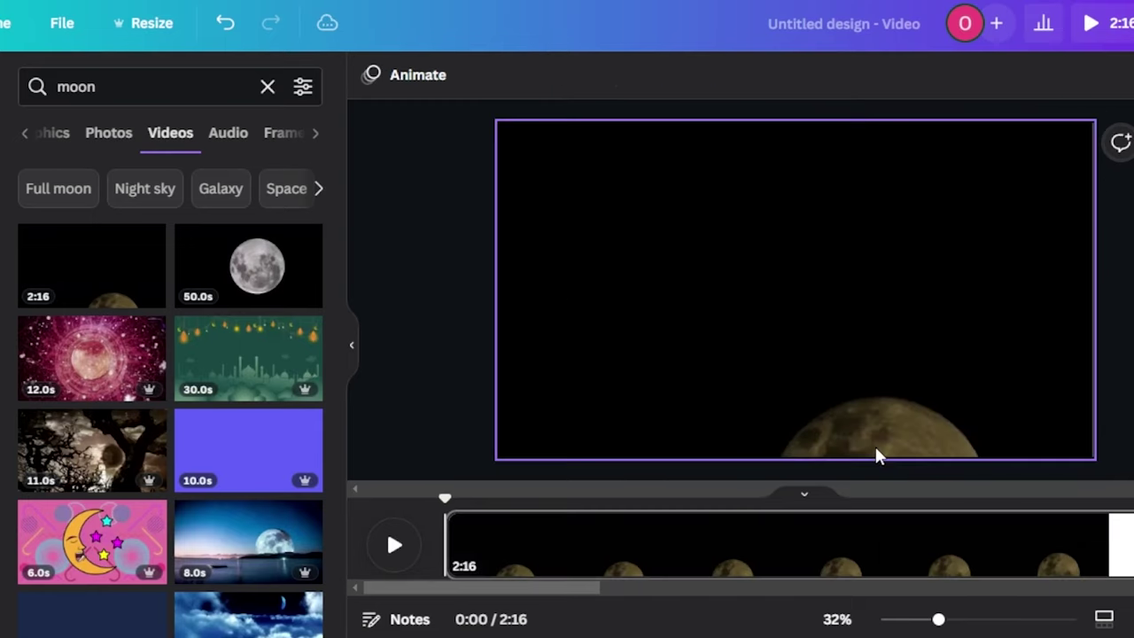
Trim the background moon clip to 59.8 seconds and bring up its more-options menu.
left_click(704, 399)
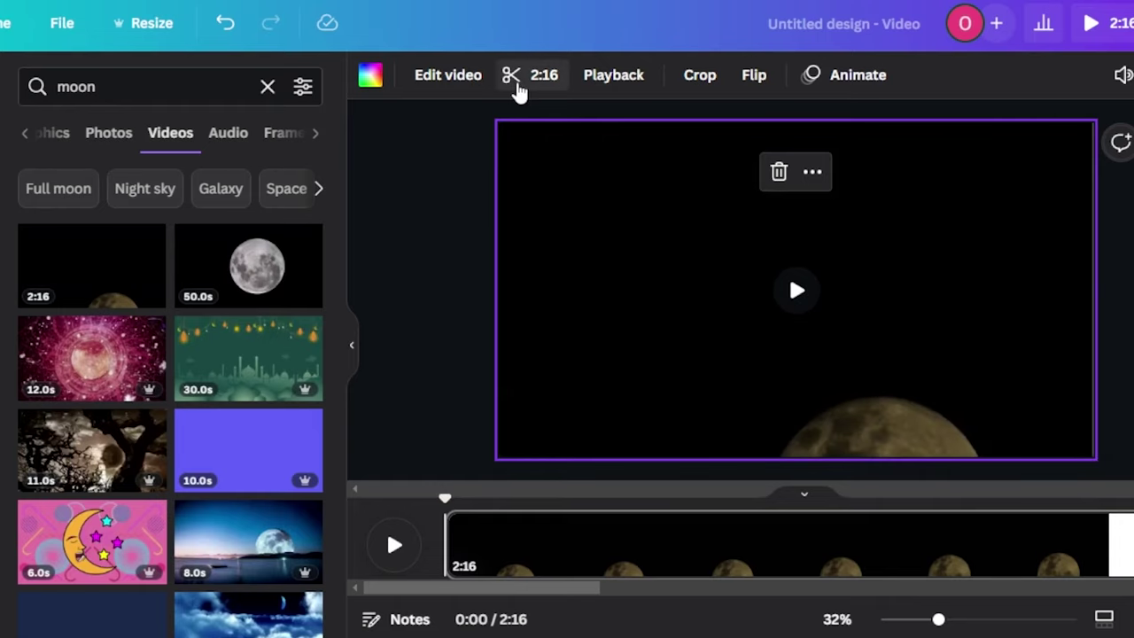
left_click(520, 82)
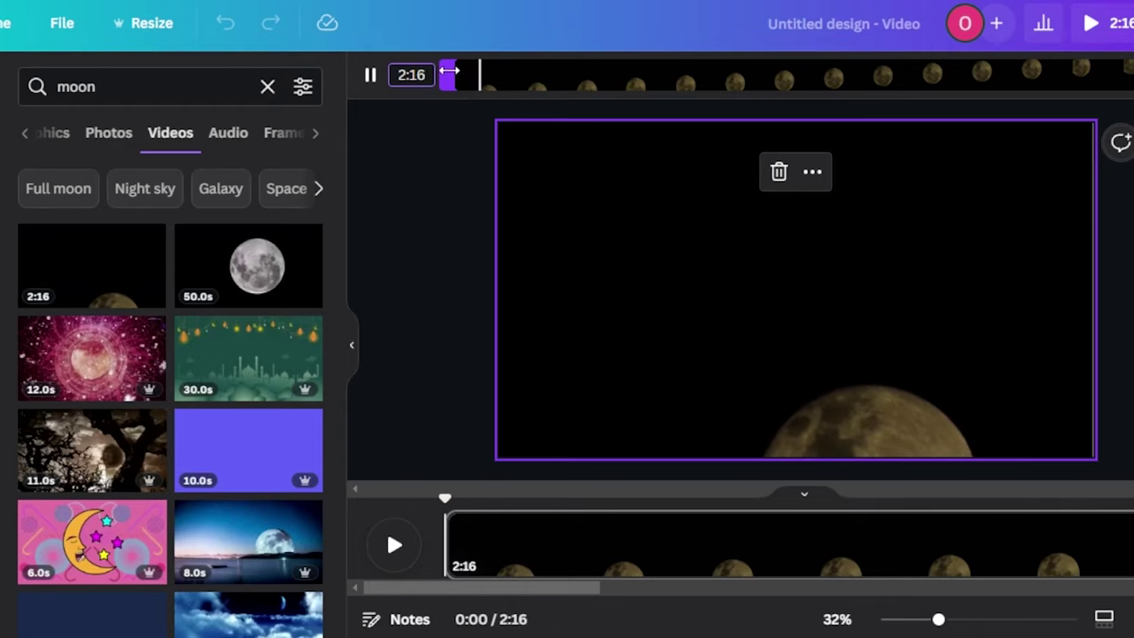
left_click_drag(449, 74, 500, 75)
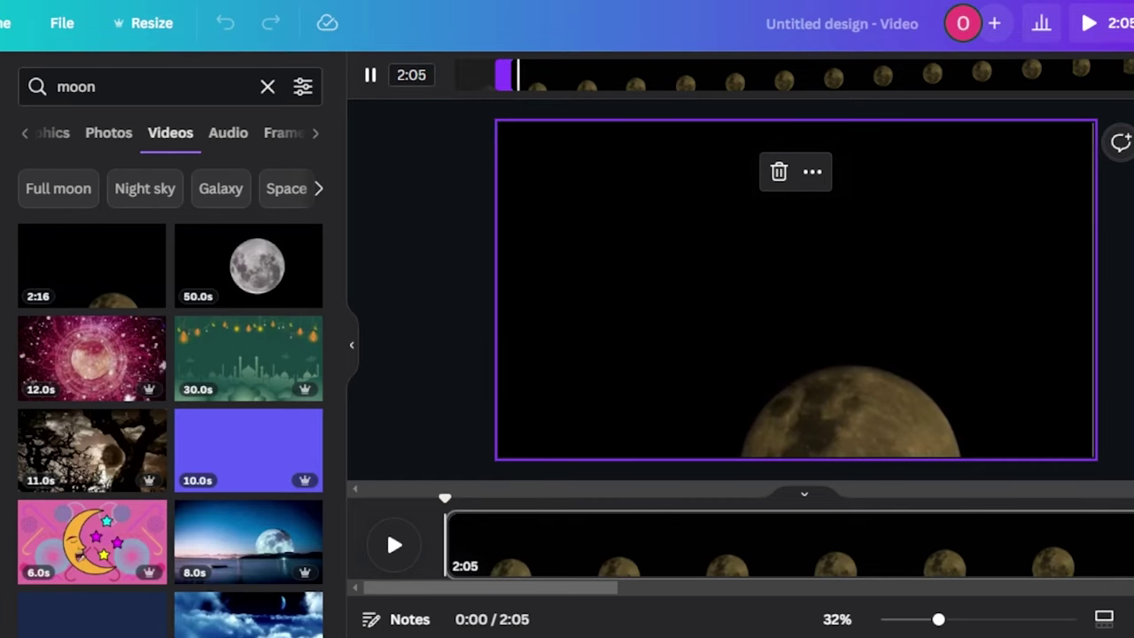
left_click_drag(1127, 74, 835, 143)
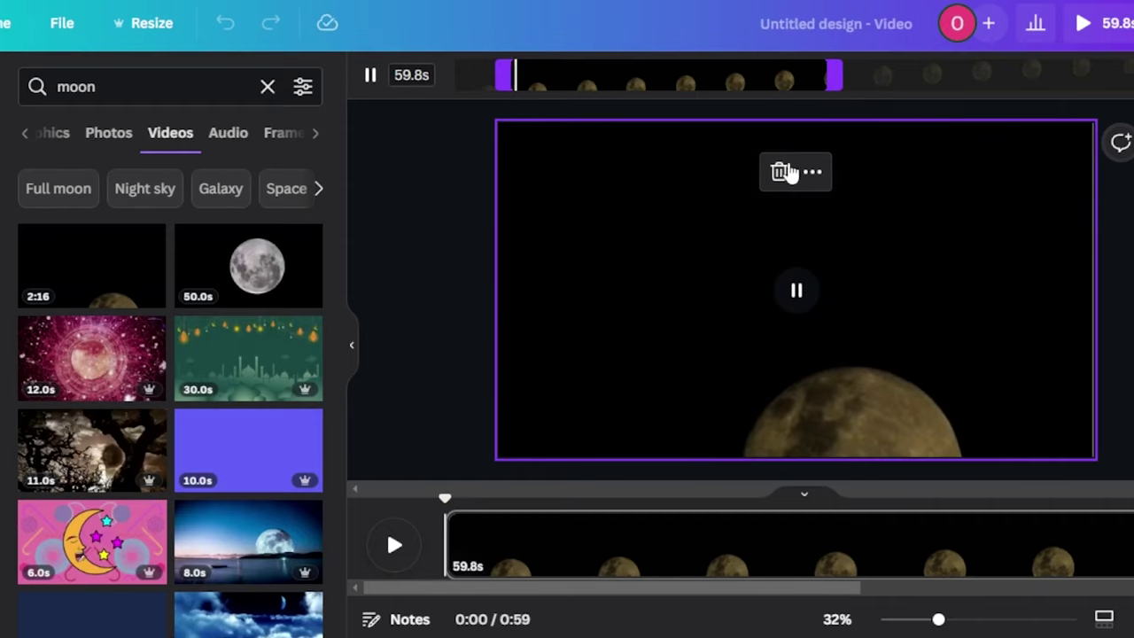
left_click(422, 182)
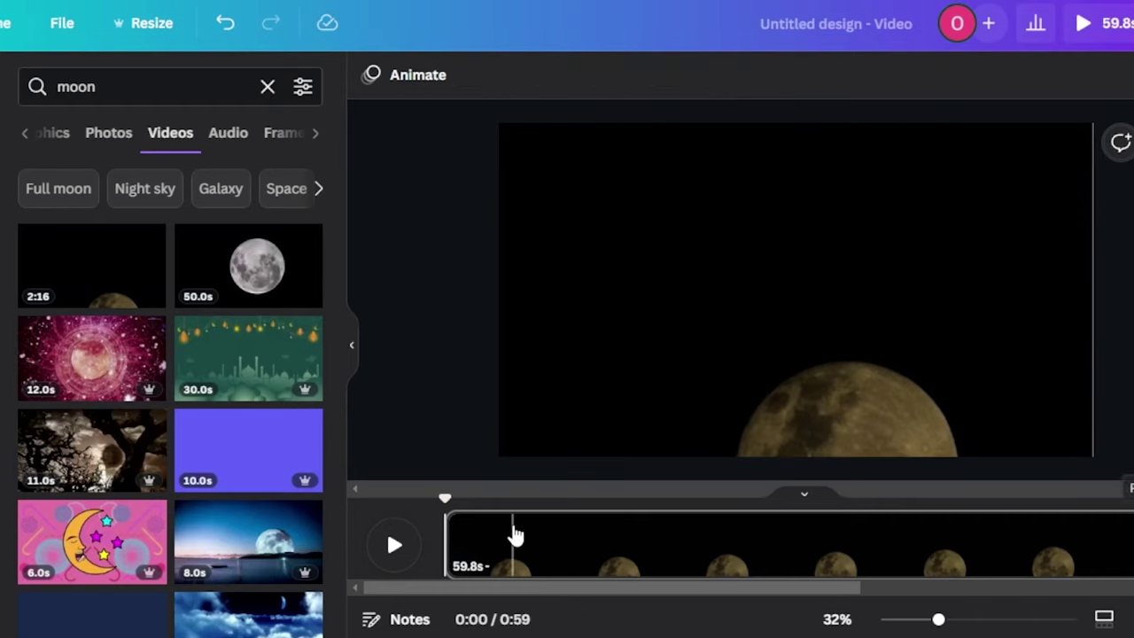
left_click(851, 399)
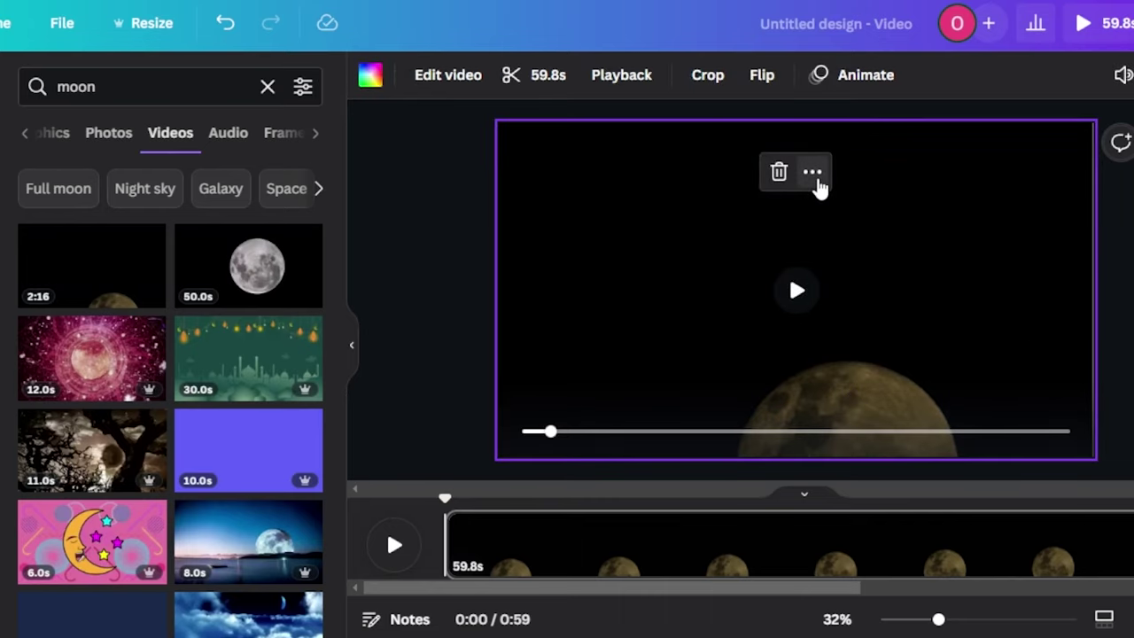
left_click(813, 174)
Detach the moon video from the background and stretch it to fill the page.
left_click(919, 378)
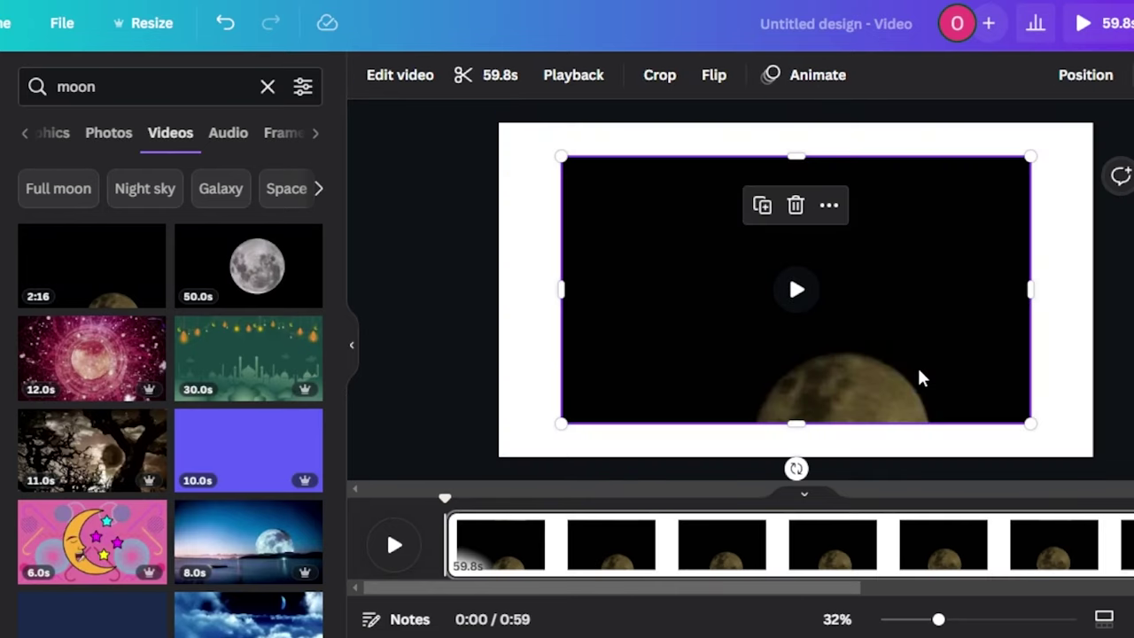
left_click_drag(1030, 425, 1099, 502)
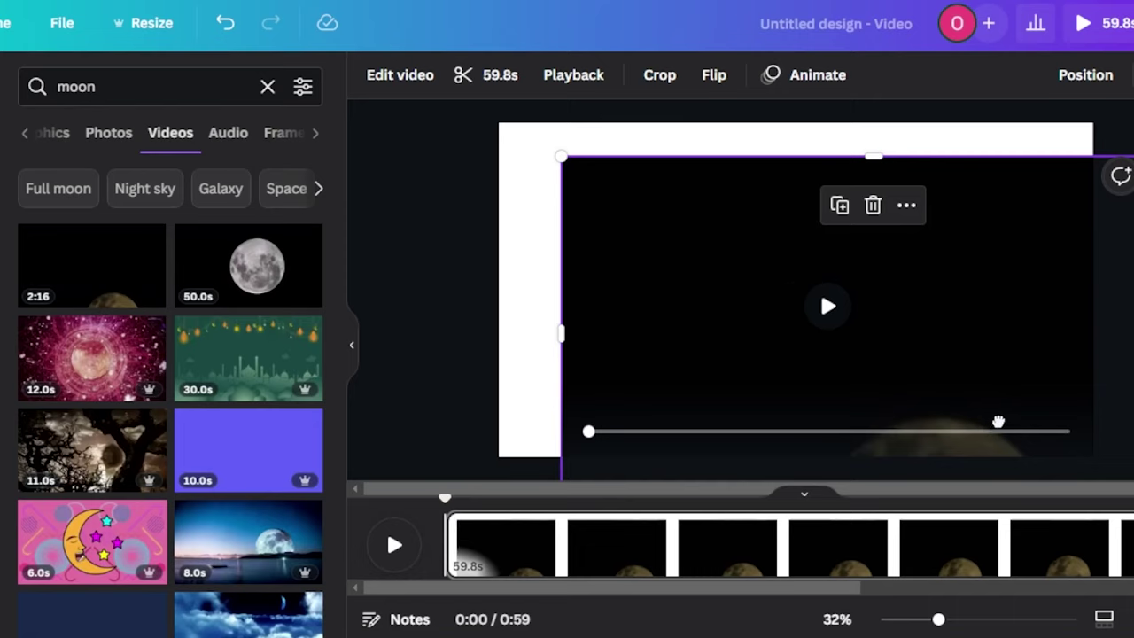
left_click_drag(937, 357, 1036, 386)
left_click_drag(694, 171, 426, 104)
Adjust the video's left edge so no white shows, and preview the moon clip.
left_click(732, 263)
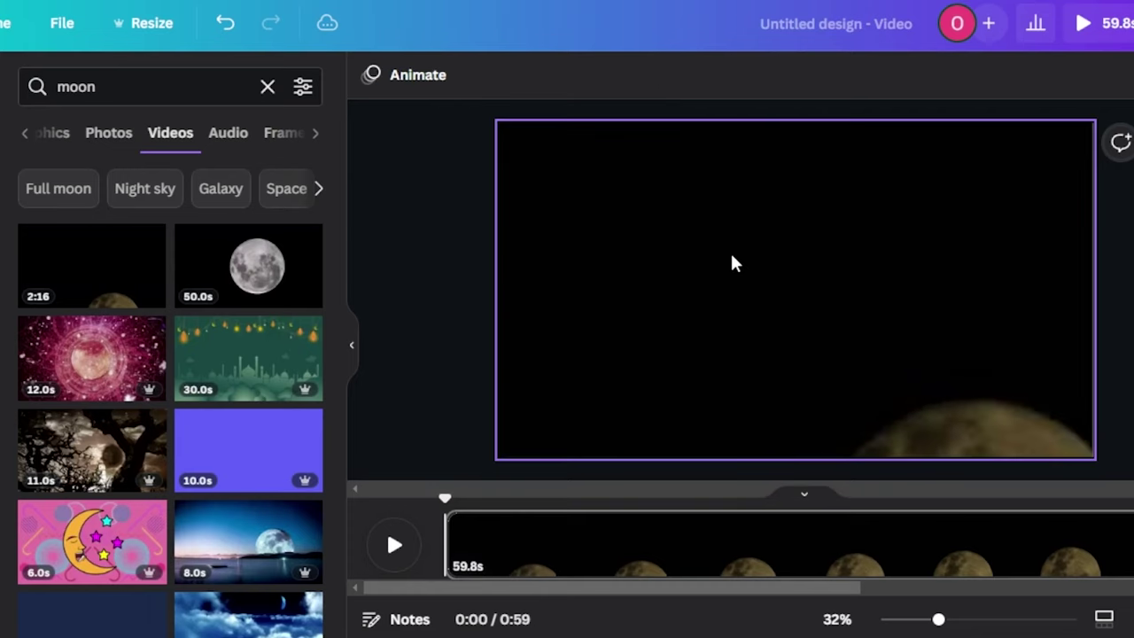
left_click(802, 316)
left_click(800, 312)
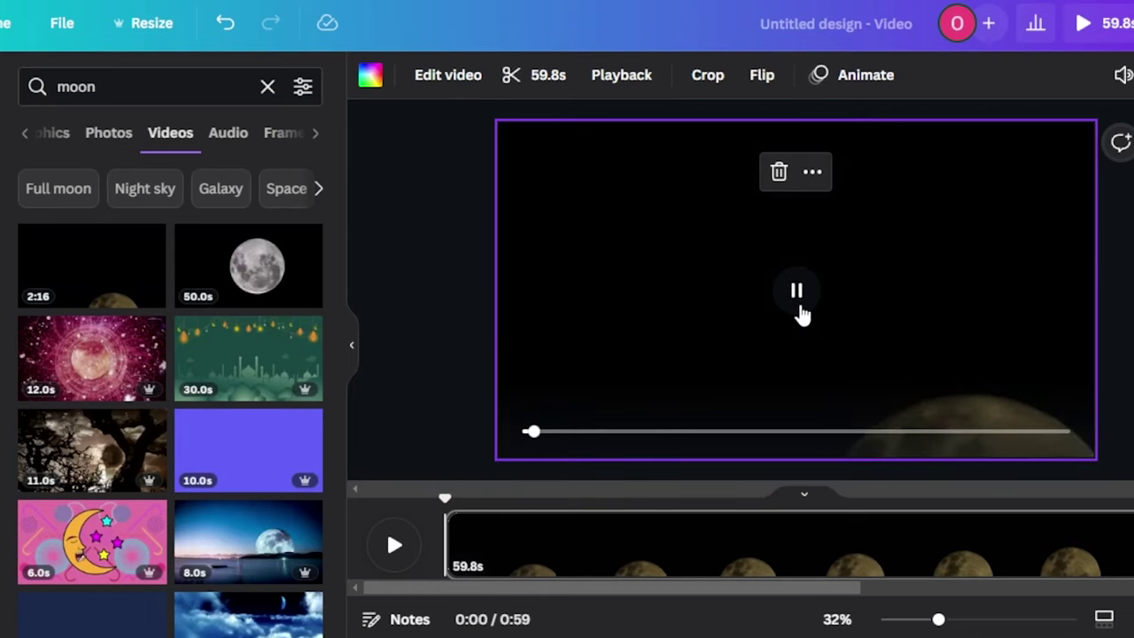
left_click(992, 346)
mouse_move(495, 290)
left_mouse_down()
mouse_move(623, 270)
mouse_move(557, 289)
mouse_move(475, 284)
left_mouse_up()
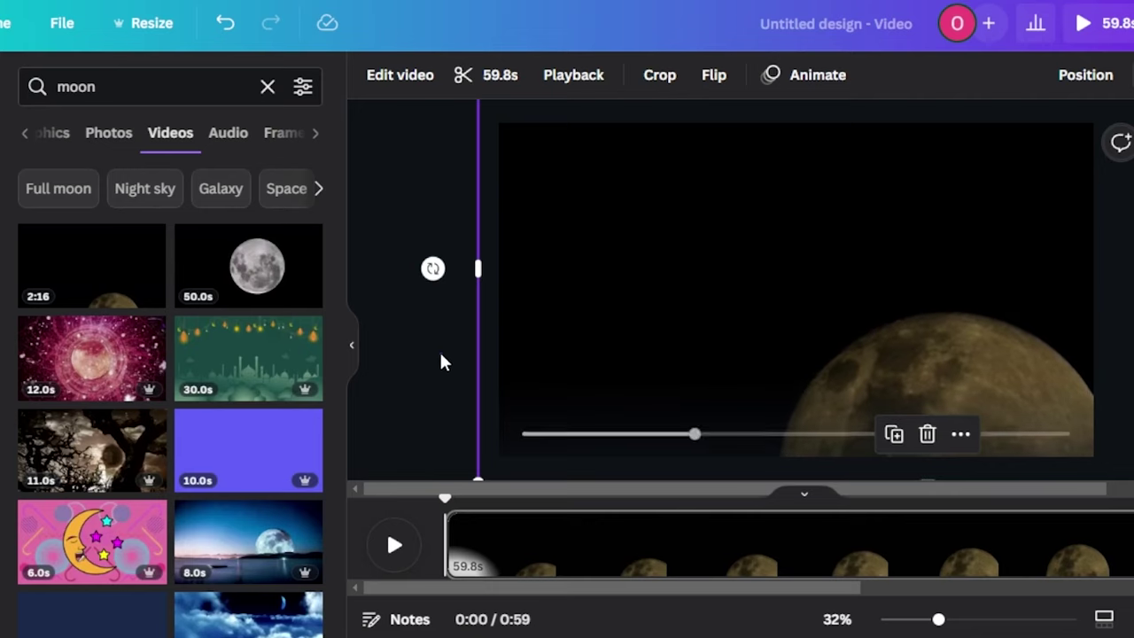
left_click(843, 408)
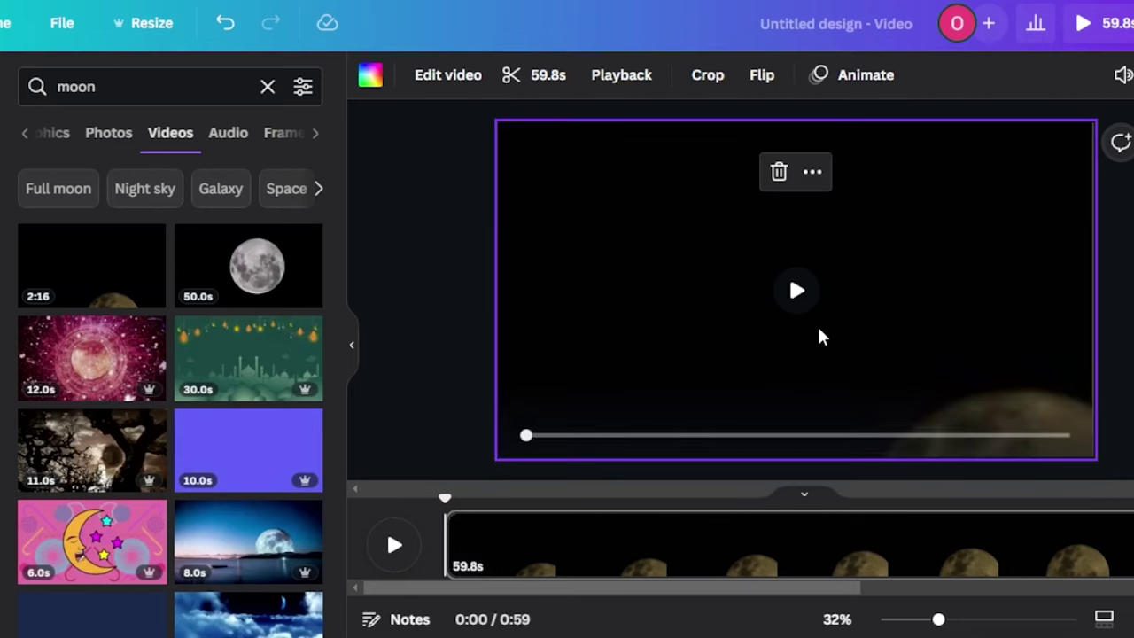
left_click(799, 301)
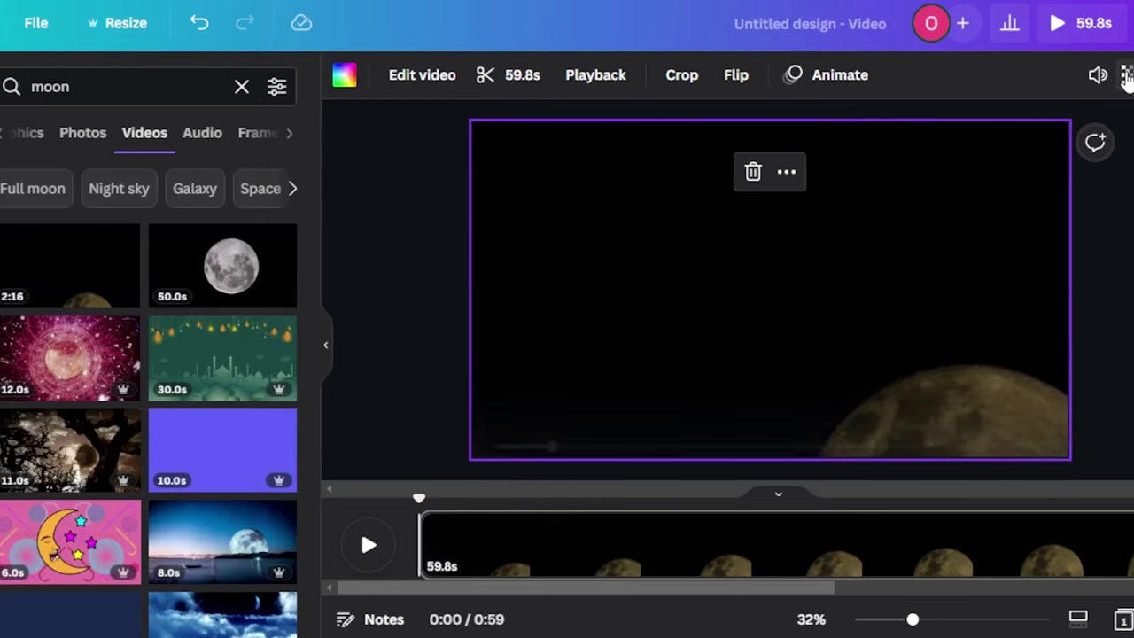
Set the moon video's transparency to 58.
left_click(1133, 74)
left_click_drag(1071, 159, 980, 176)
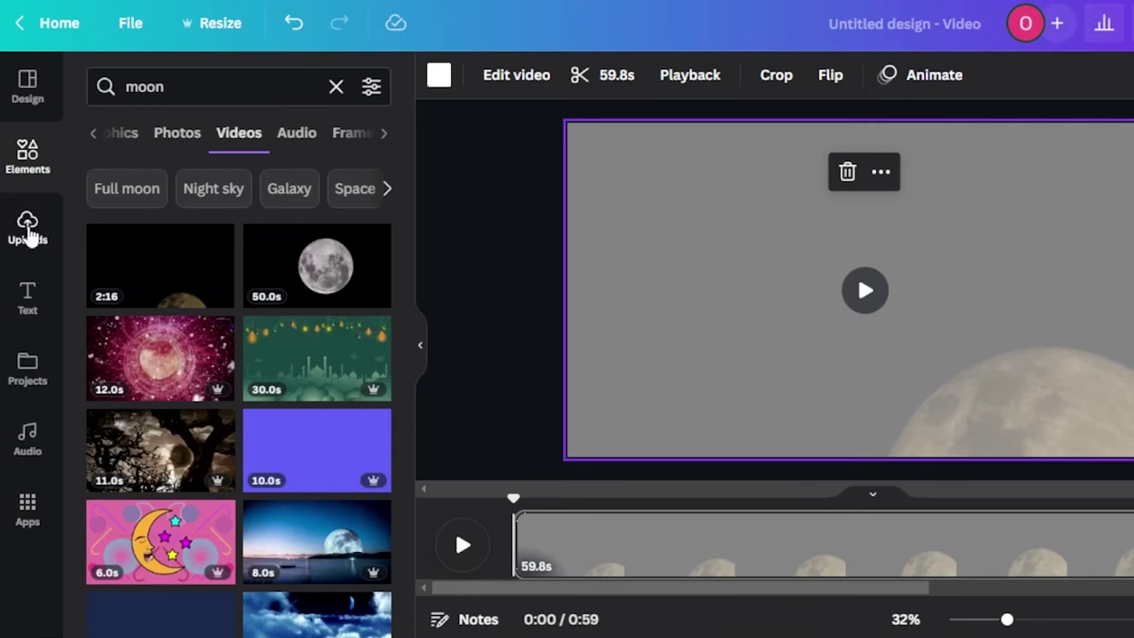
Search elements for 'tree' and add the black tree silhouette graphic.
left_click(33, 229)
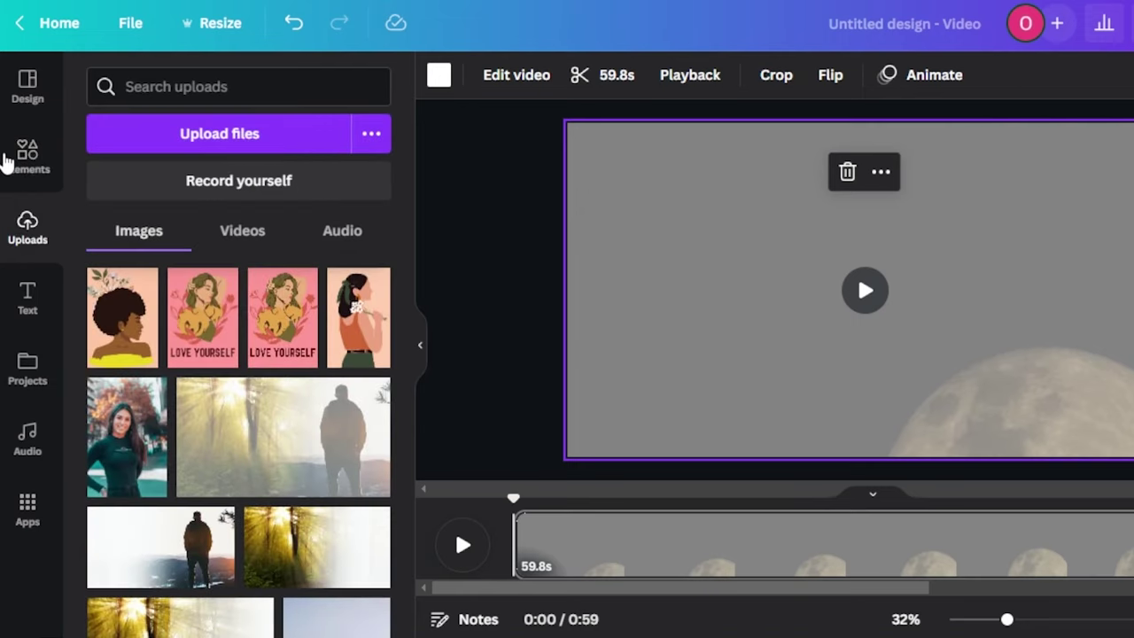
left_click(9, 157)
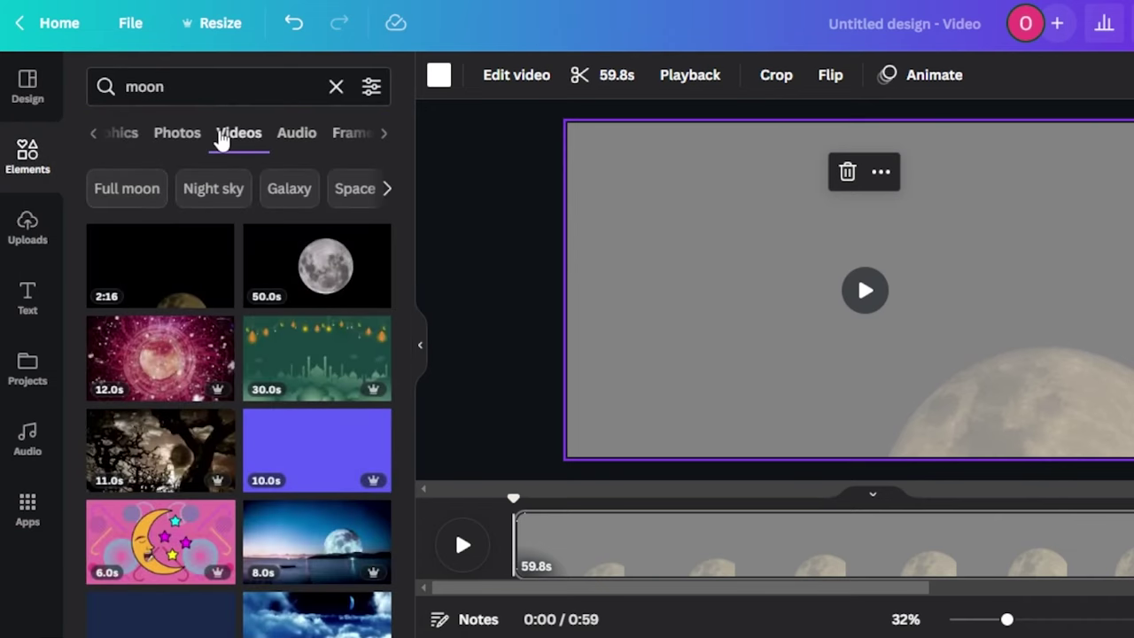
left_click(194, 140)
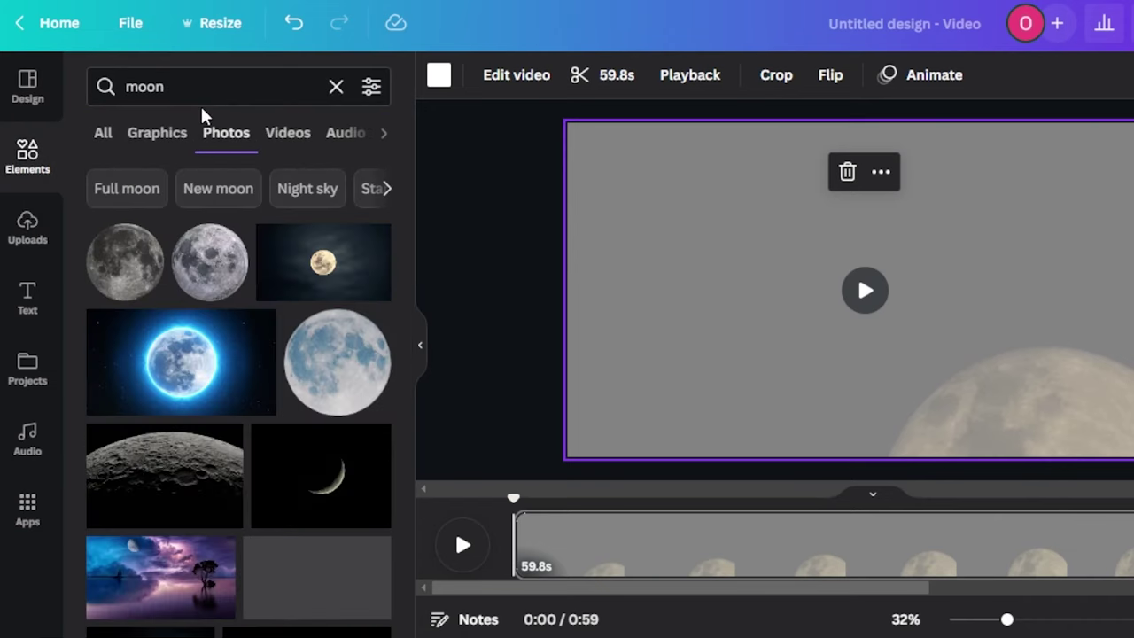
left_click(335, 86)
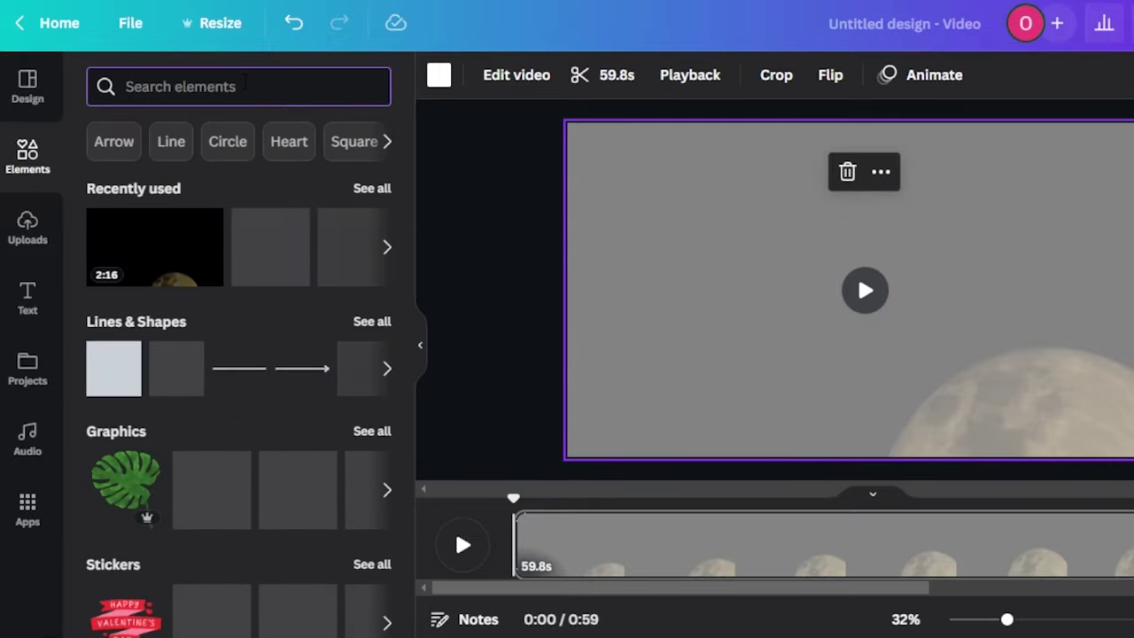
type("tree")
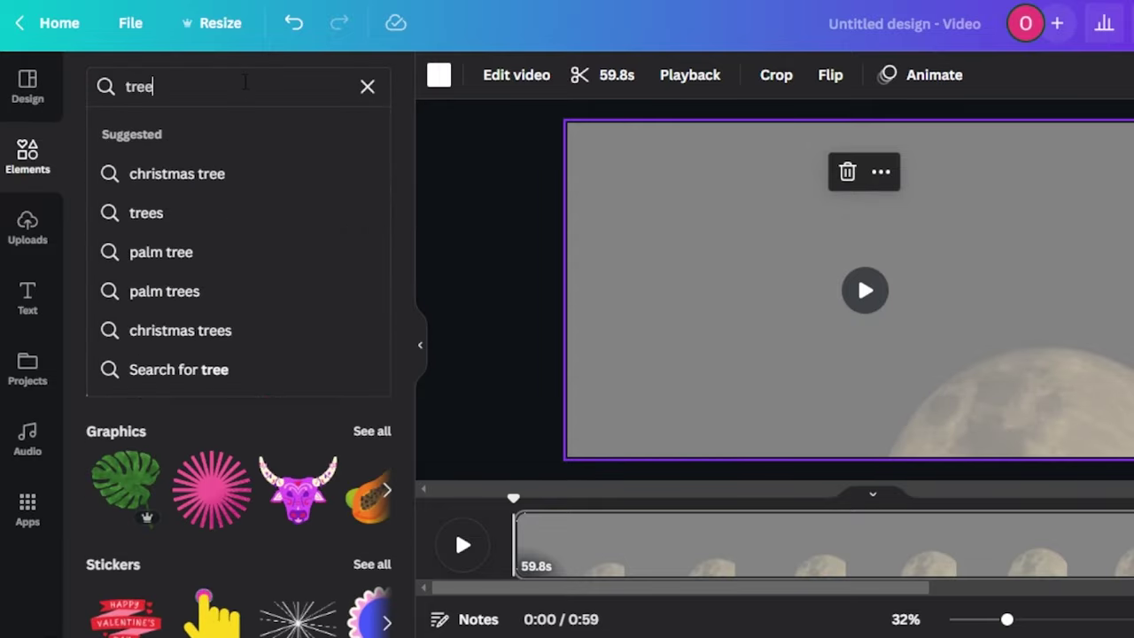
key("Return")
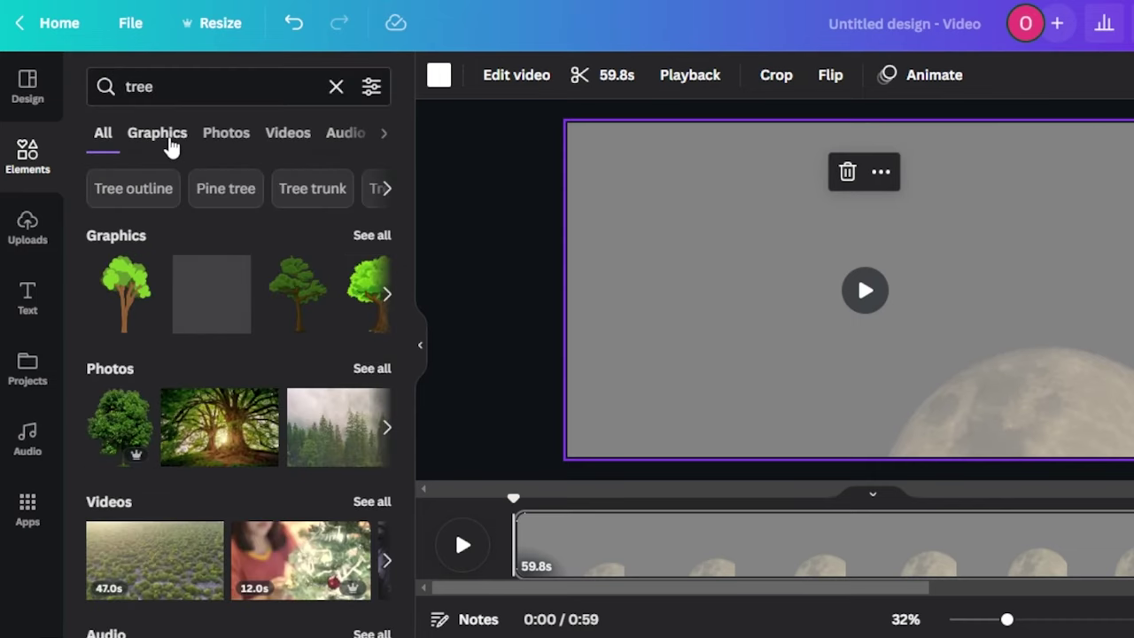
left_click(171, 146)
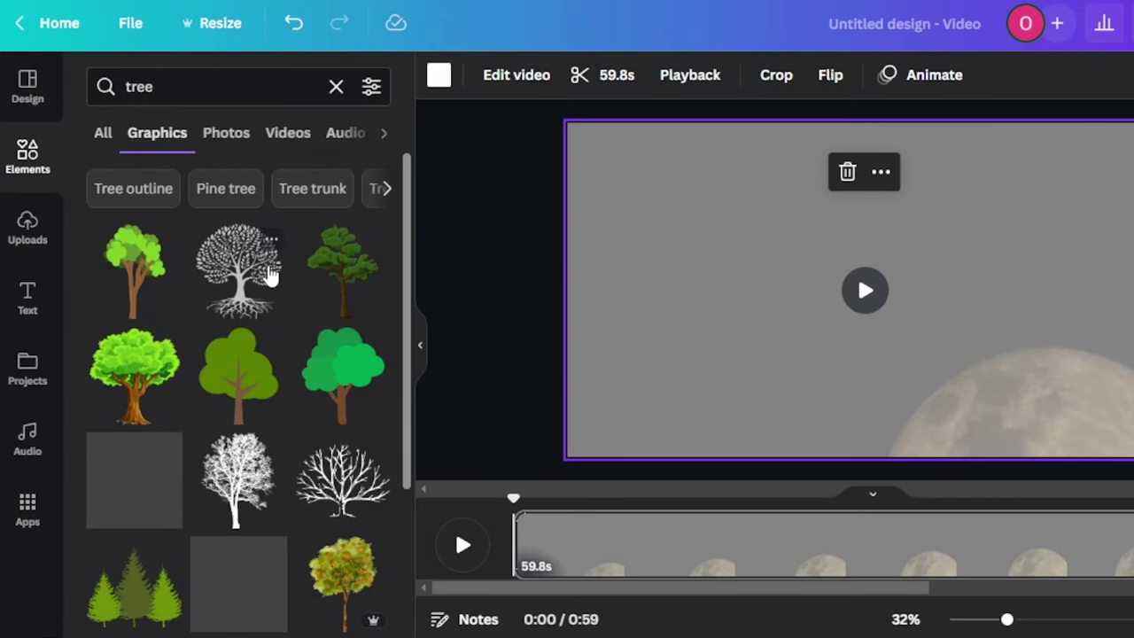
scroll(410, 257, "down", 1)
scroll(410, 265, "down", 2)
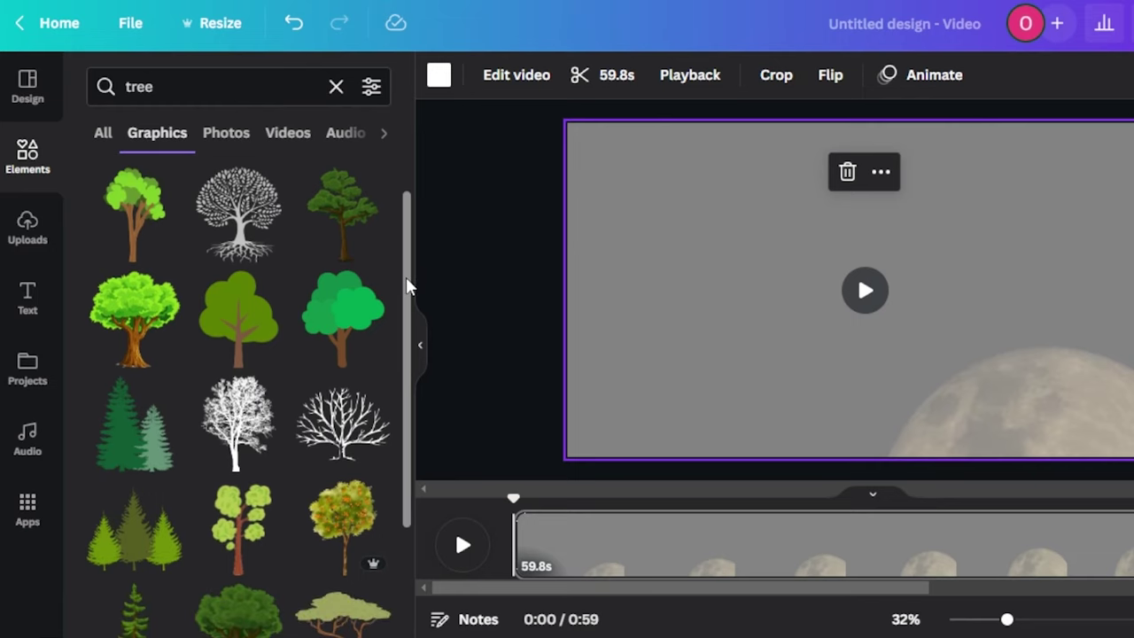
left_click(241, 414)
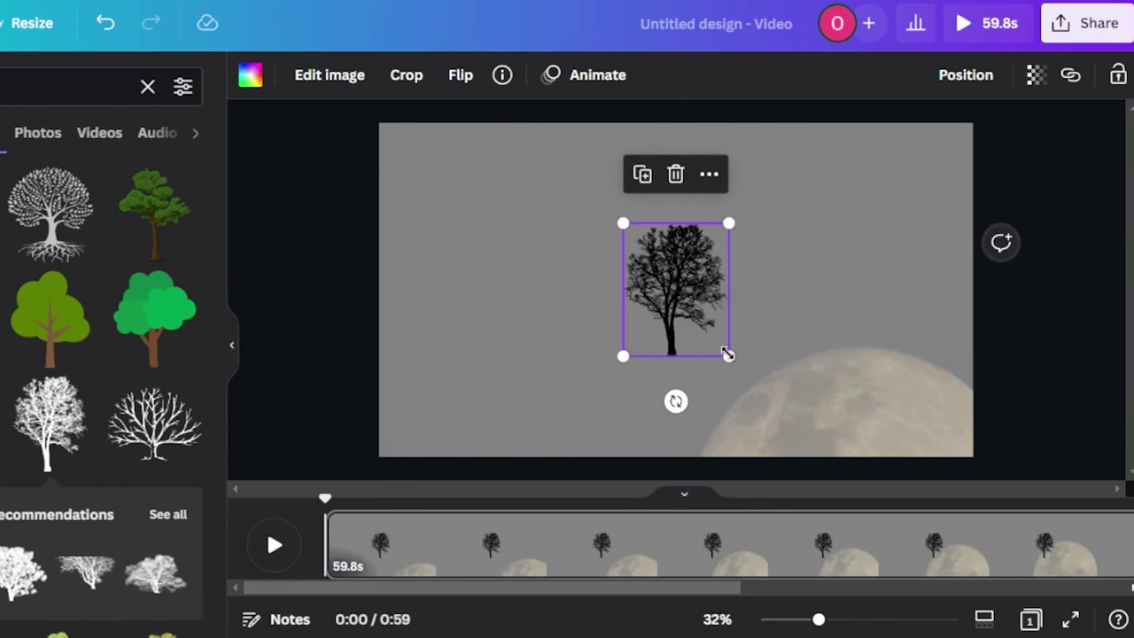
Enlarge the tree and position it at the lower right, in front of the moon.
left_click_drag(726, 356, 844, 434)
left_click_drag(732, 429, 882, 402)
left_click_drag(806, 207, 845, 263)
left_click_drag(905, 383, 825, 399)
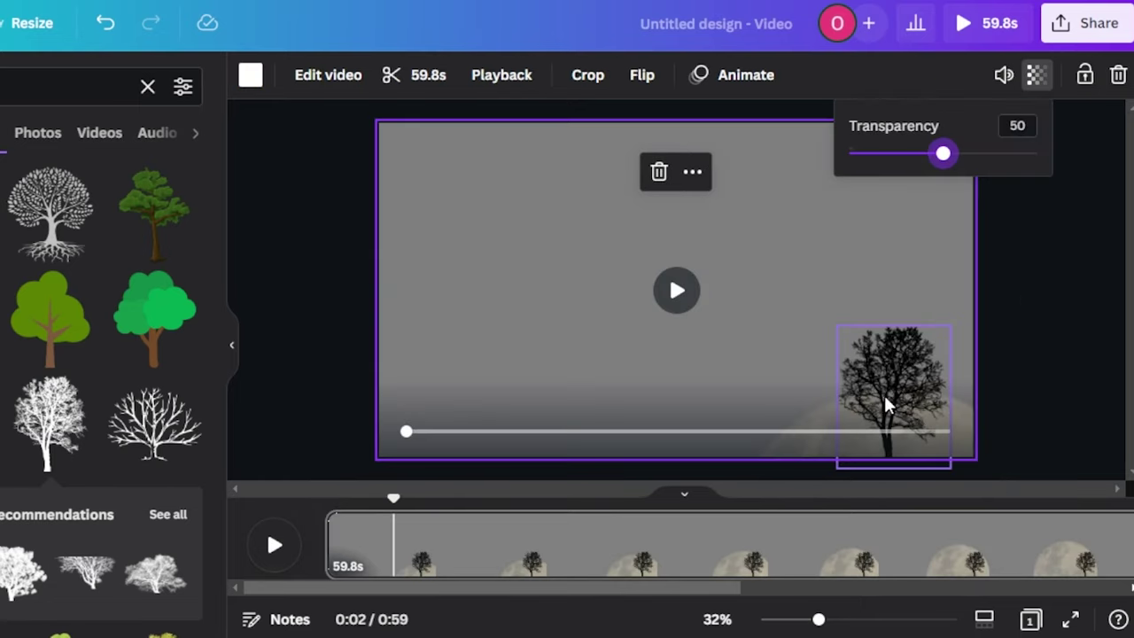
left_click_drag(889, 404, 796, 401)
left_click_drag(742, 319, 723, 298)
mouse_move(804, 412)
left_mouse_down()
mouse_move(785, 410)
mouse_move(813, 398)
left_mouse_up()
left_click_drag(729, 289, 708, 262)
left_click_drag(792, 335, 882, 335)
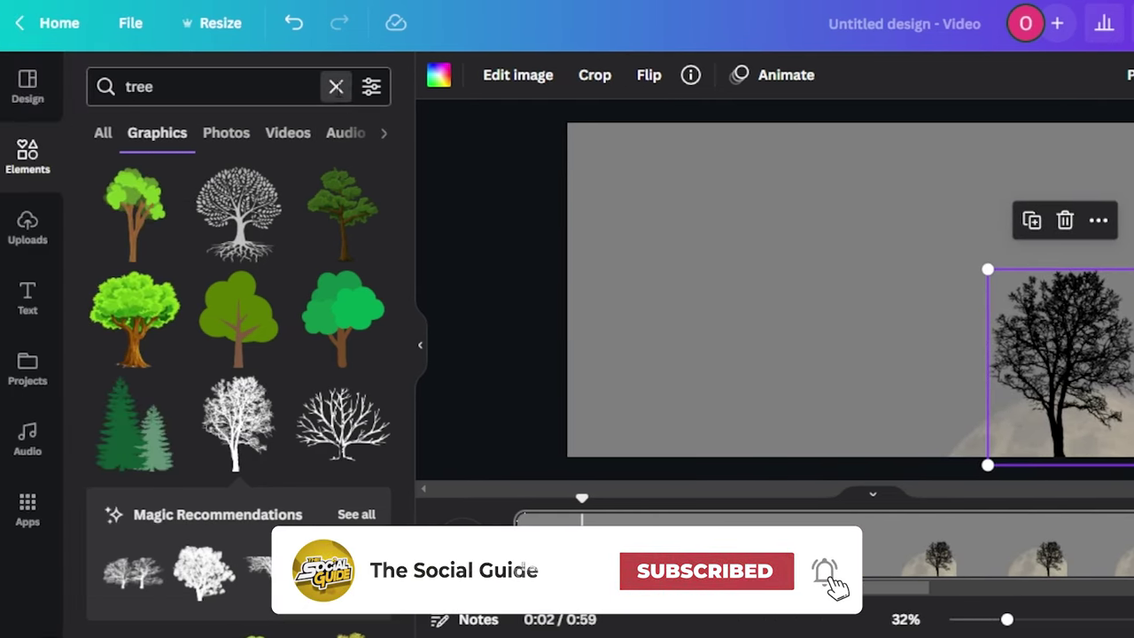
Add a black bench silhouette from a 'bench' search, shrunk and placed left of the tree trunk.
left_click(244, 87)
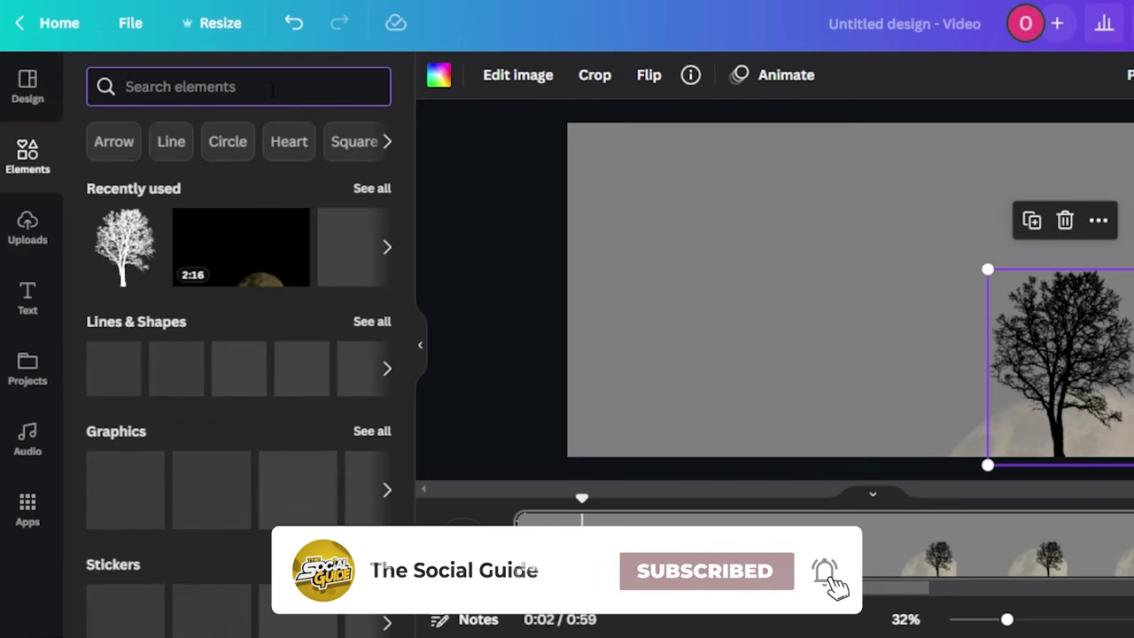
type("bench")
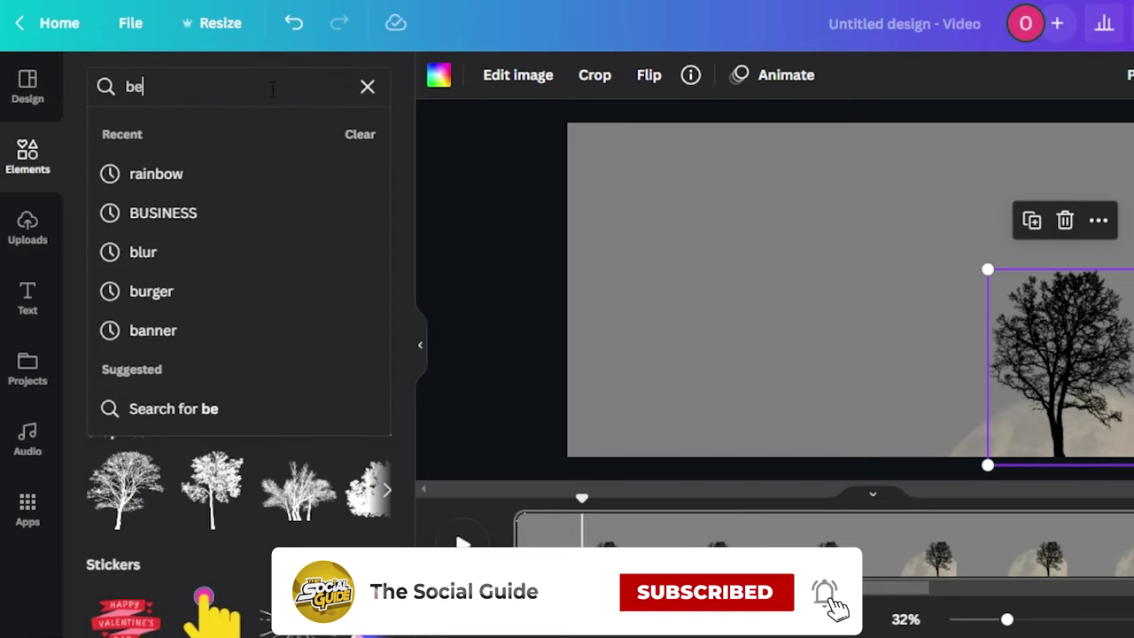
key("Return")
left_click(167, 138)
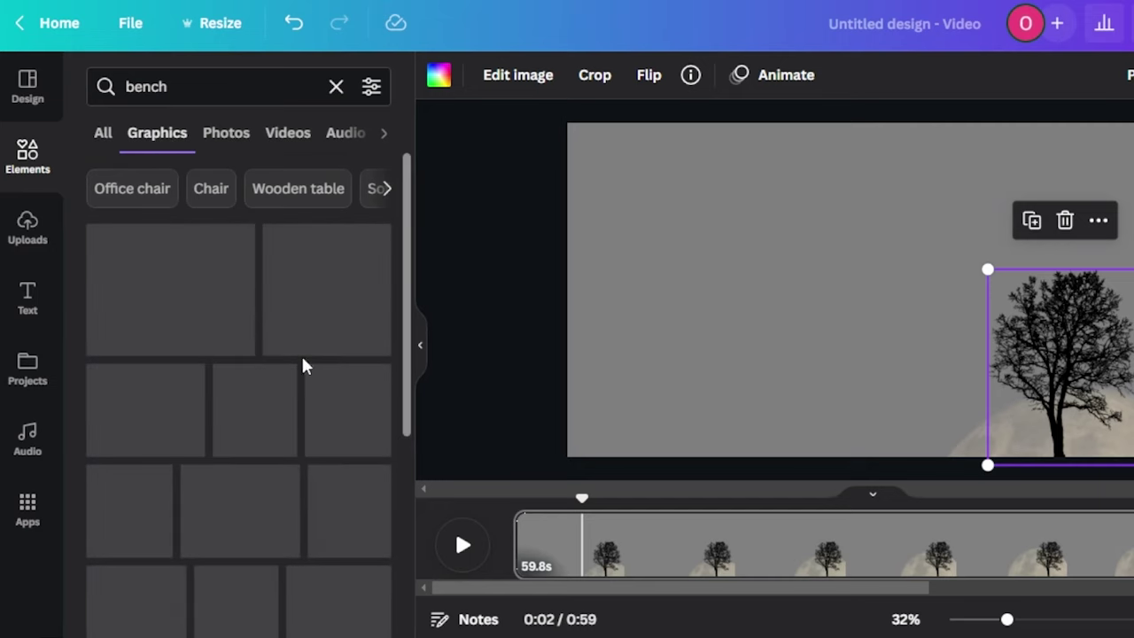
left_click(108, 598)
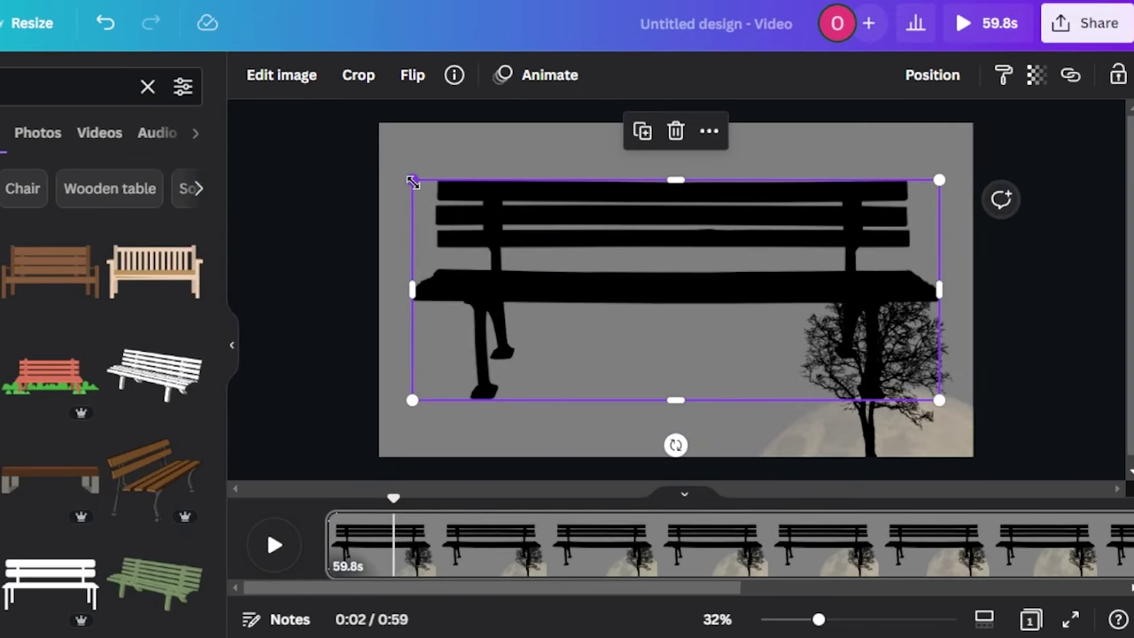
left_click_drag(413, 181, 822, 352)
left_click_drag(890, 382, 803, 431)
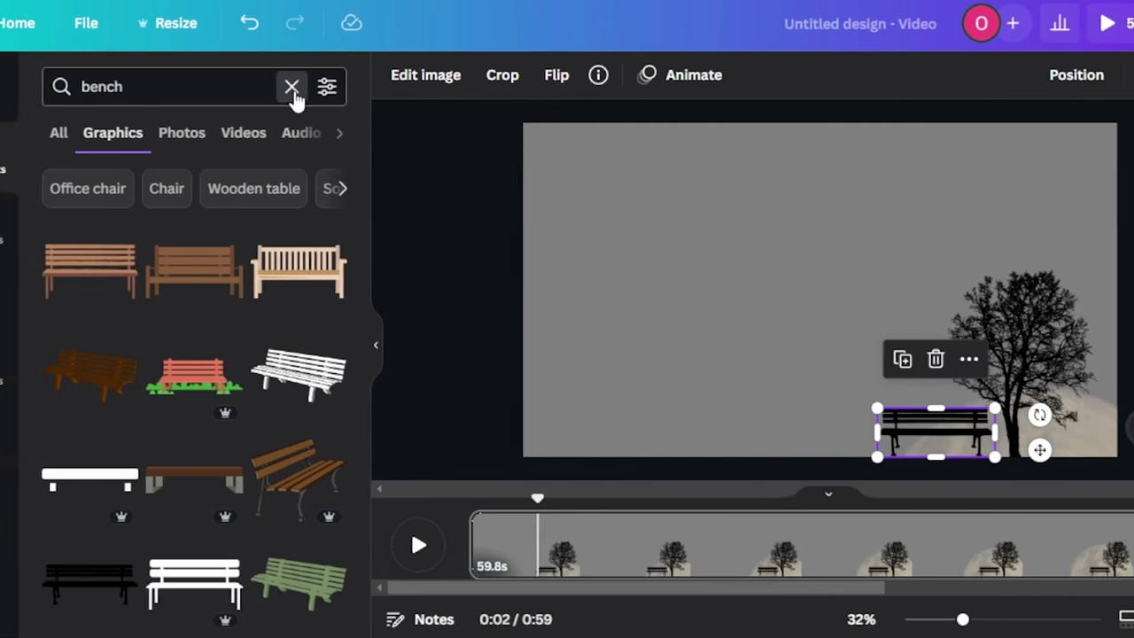
Add a black flying-birds graphic from a 'birds' search, shrunk and placed above the bench.
left_click(291, 86)
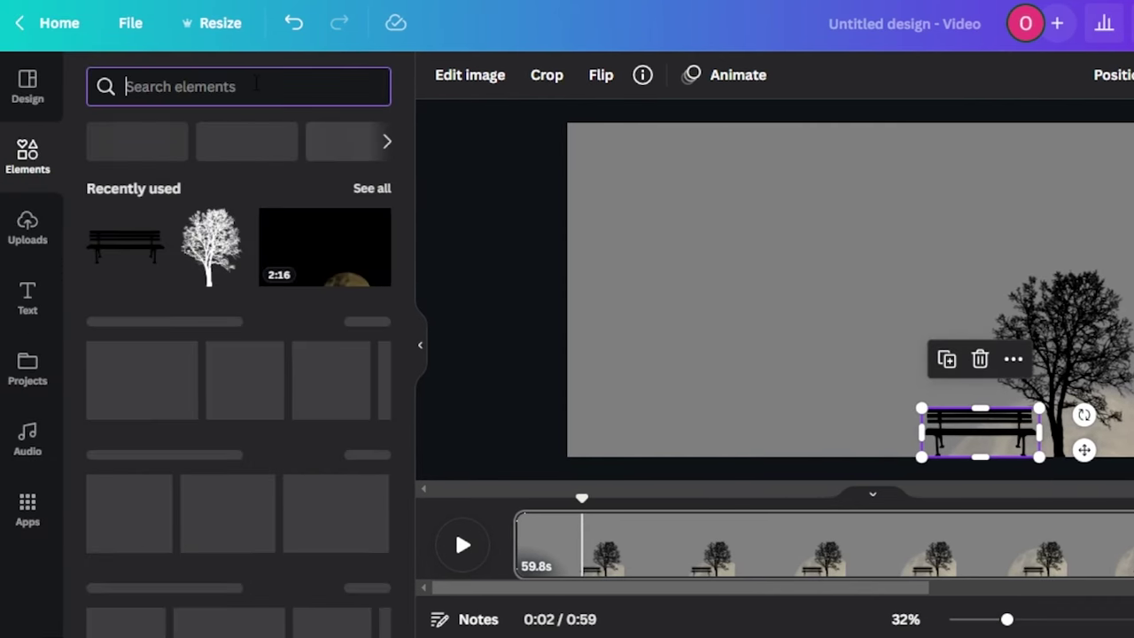
type("birds")
key("Return")
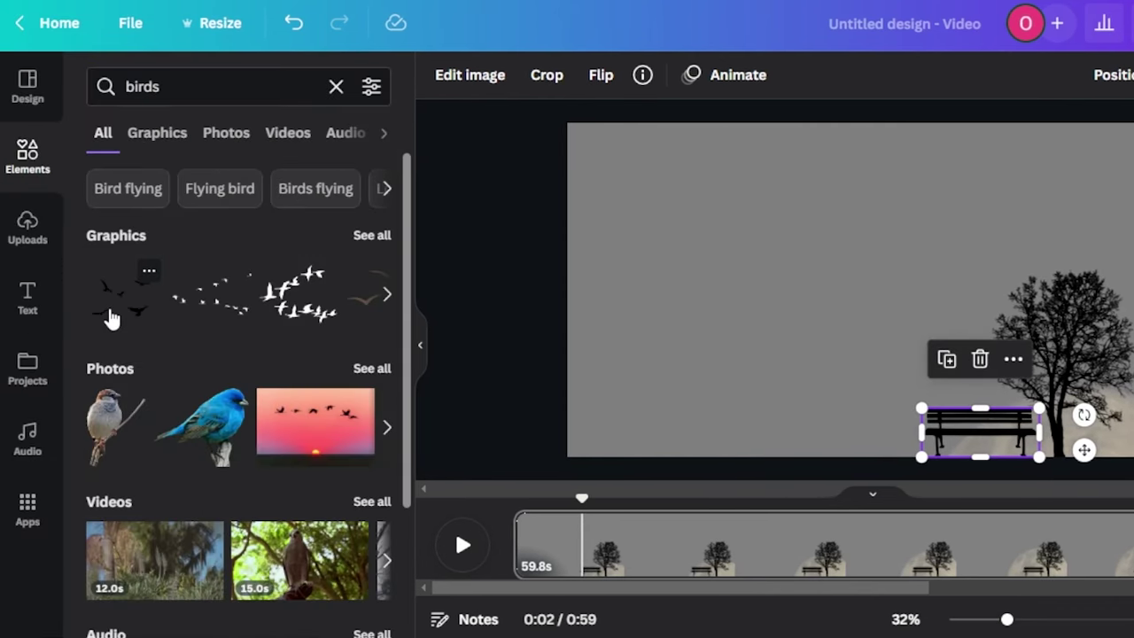
left_click(111, 319)
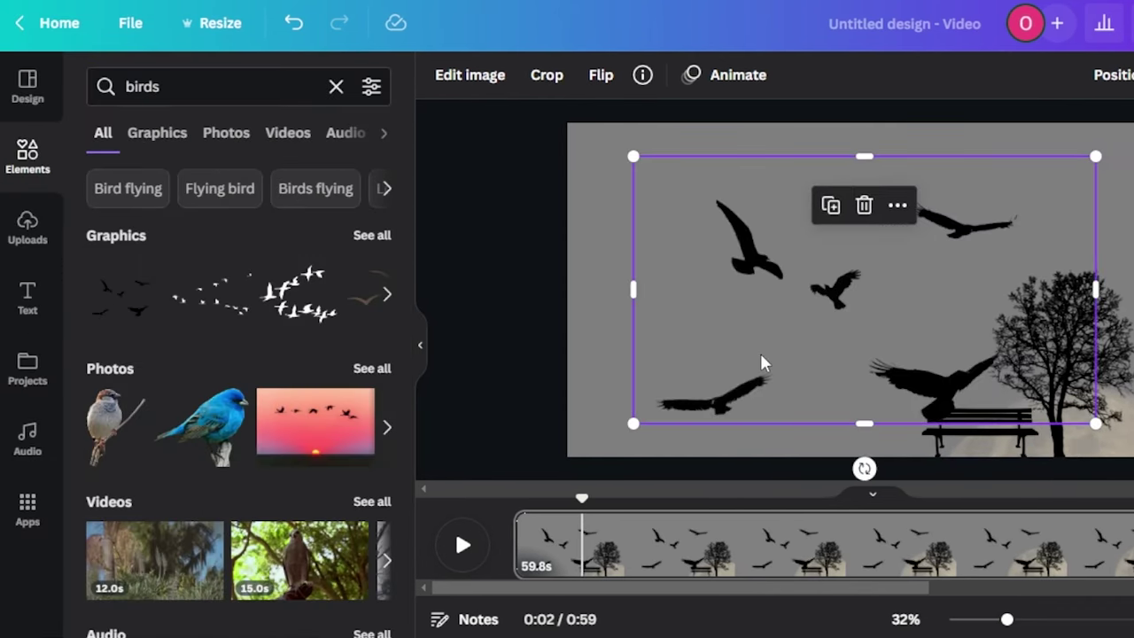
left_click_drag(635, 161, 919, 305)
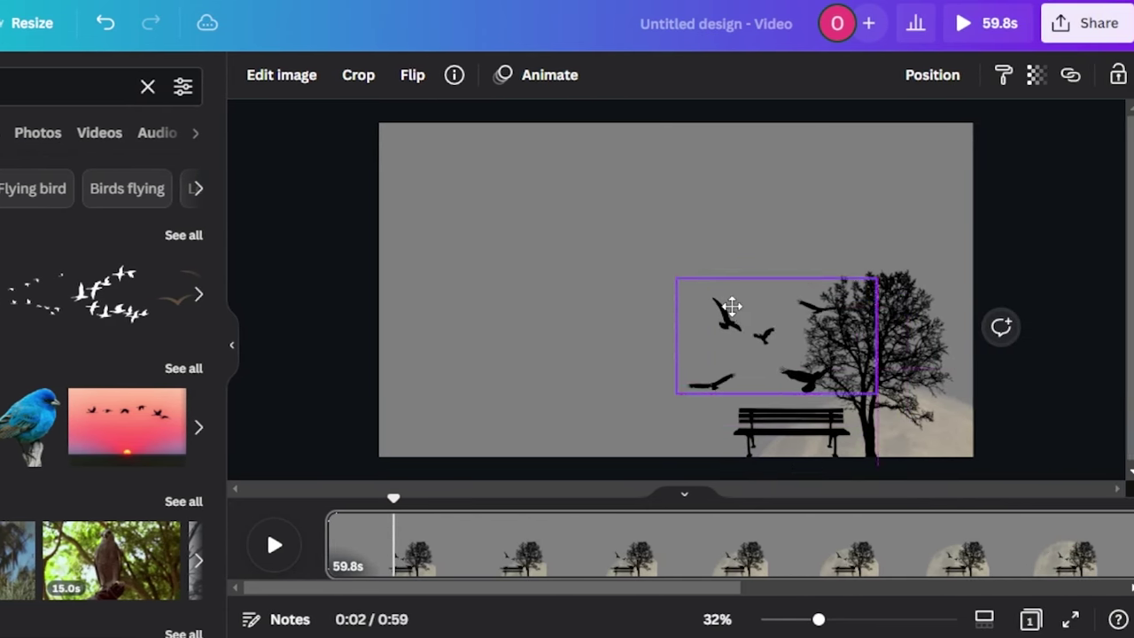
left_click_drag(732, 307, 715, 258)
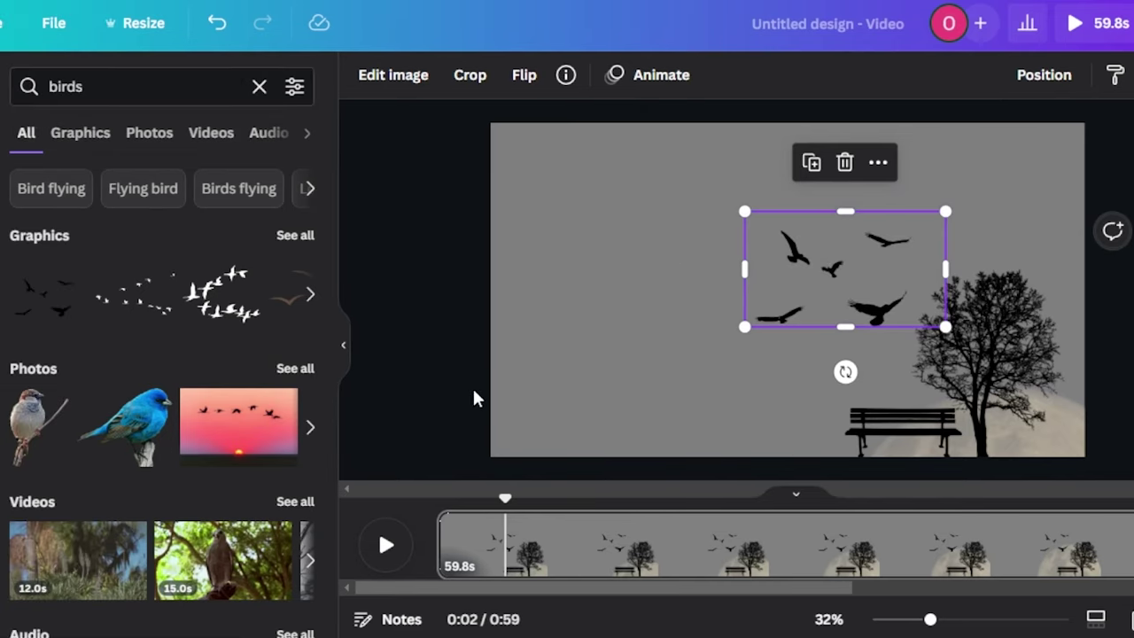
left_click(172, 87)
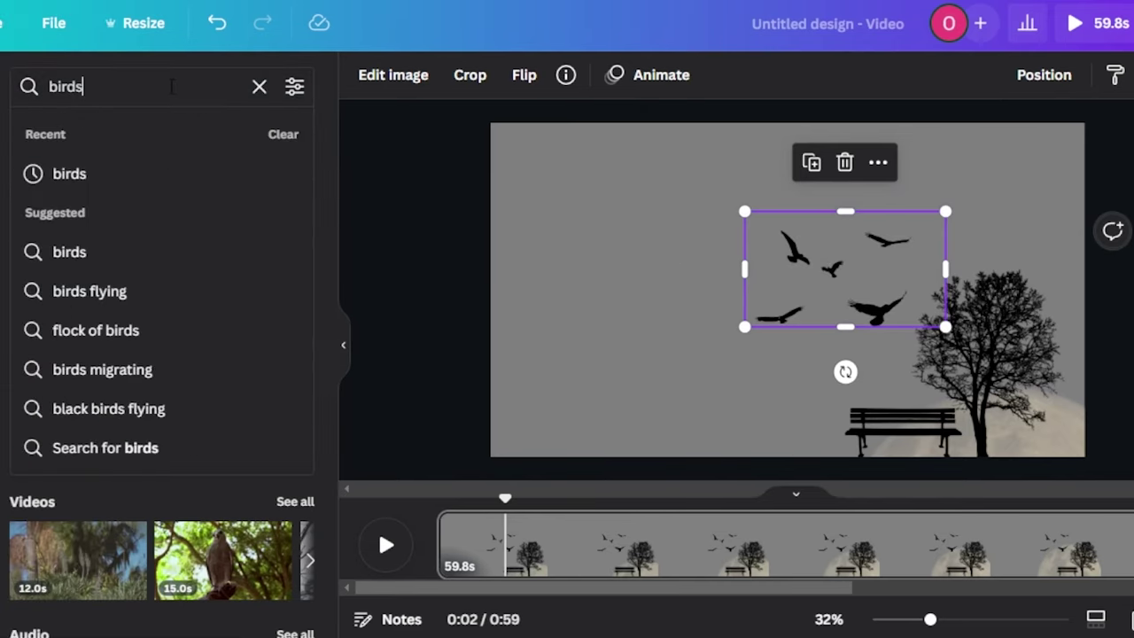
key("BackSpace")
key("BackSpace")
key("BackSpace")
key("BackSpace")
key("BackSpace")
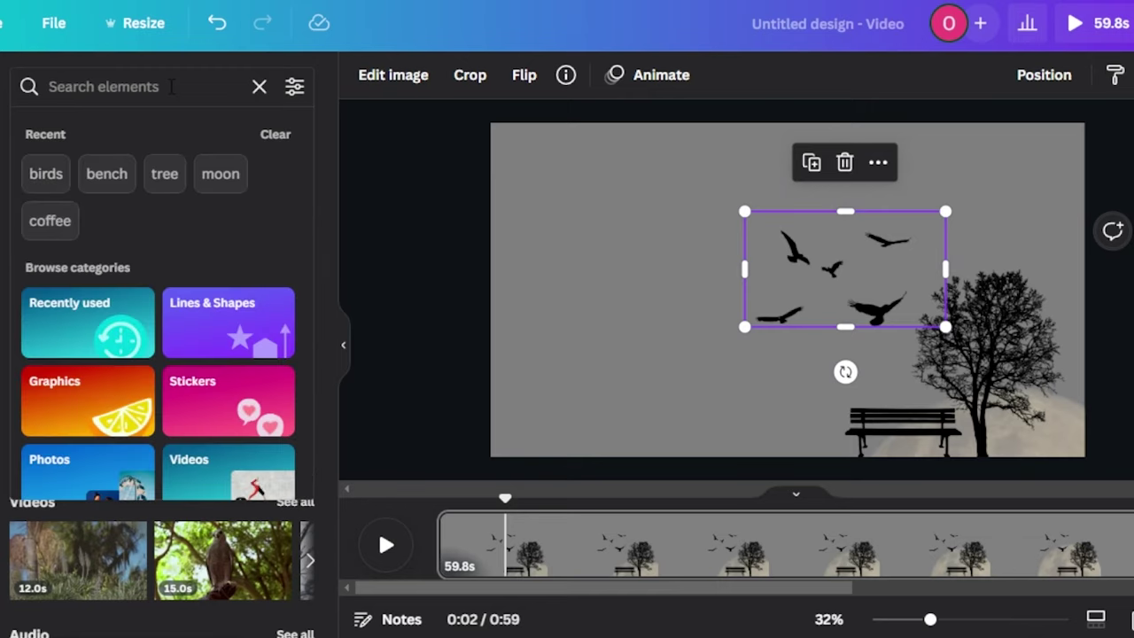
type("fox")
key("Return")
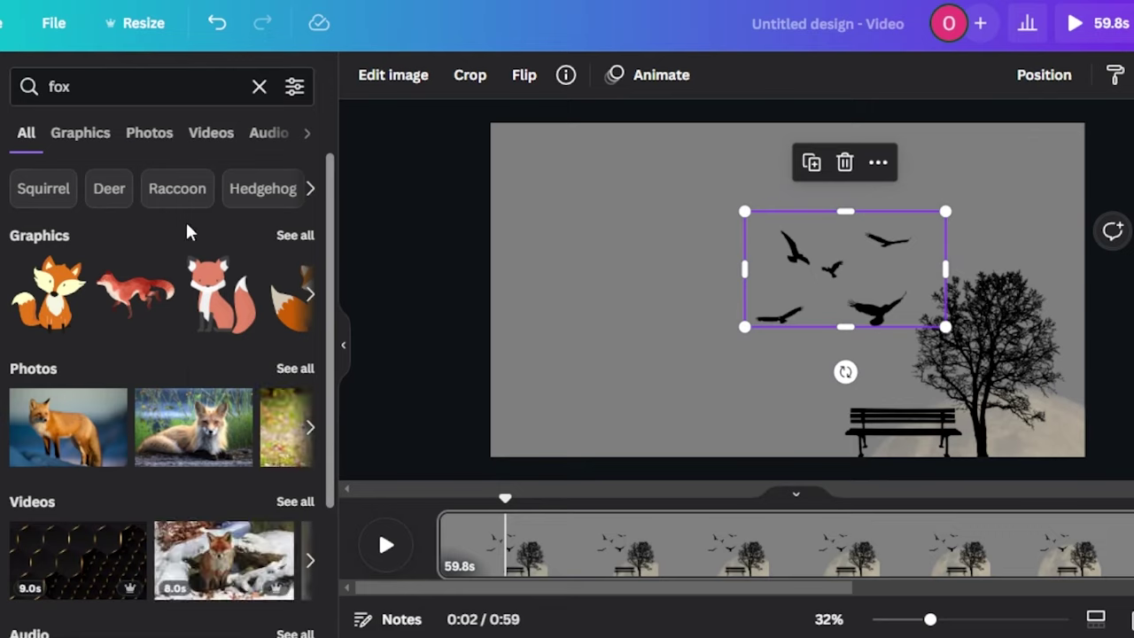
left_click(296, 235)
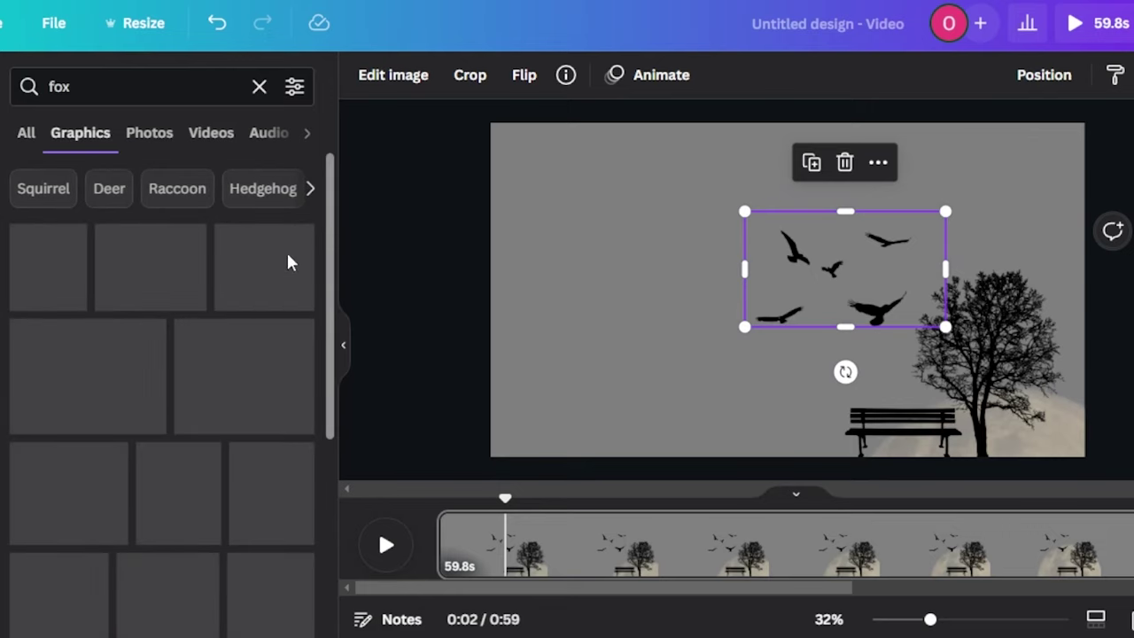
left_click_drag(331, 236, 337, 390)
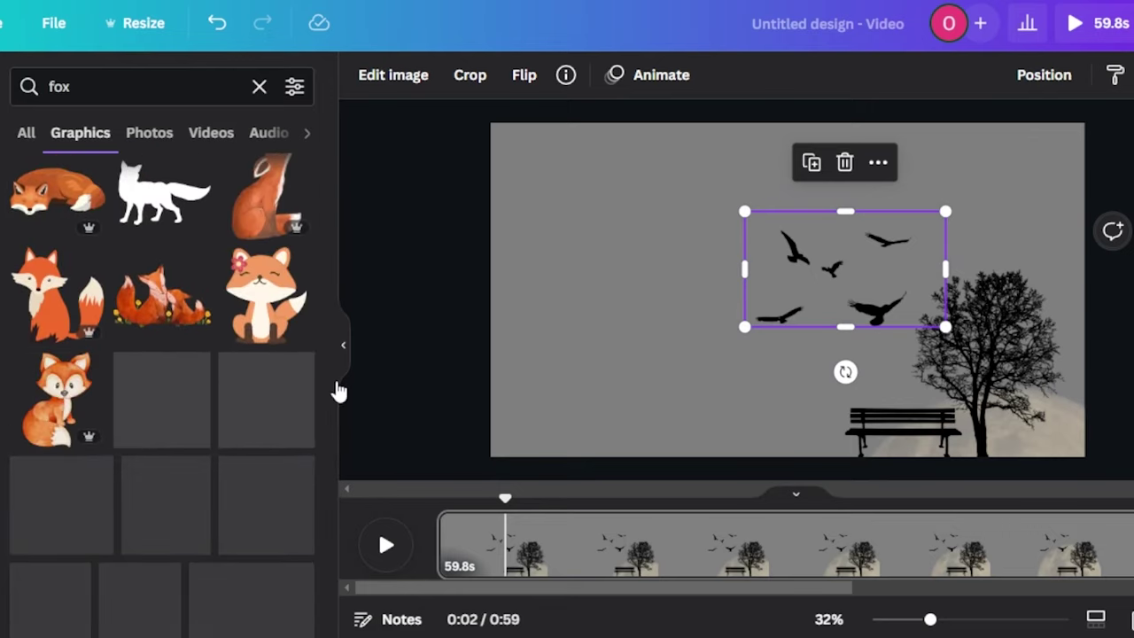
left_click(152, 213)
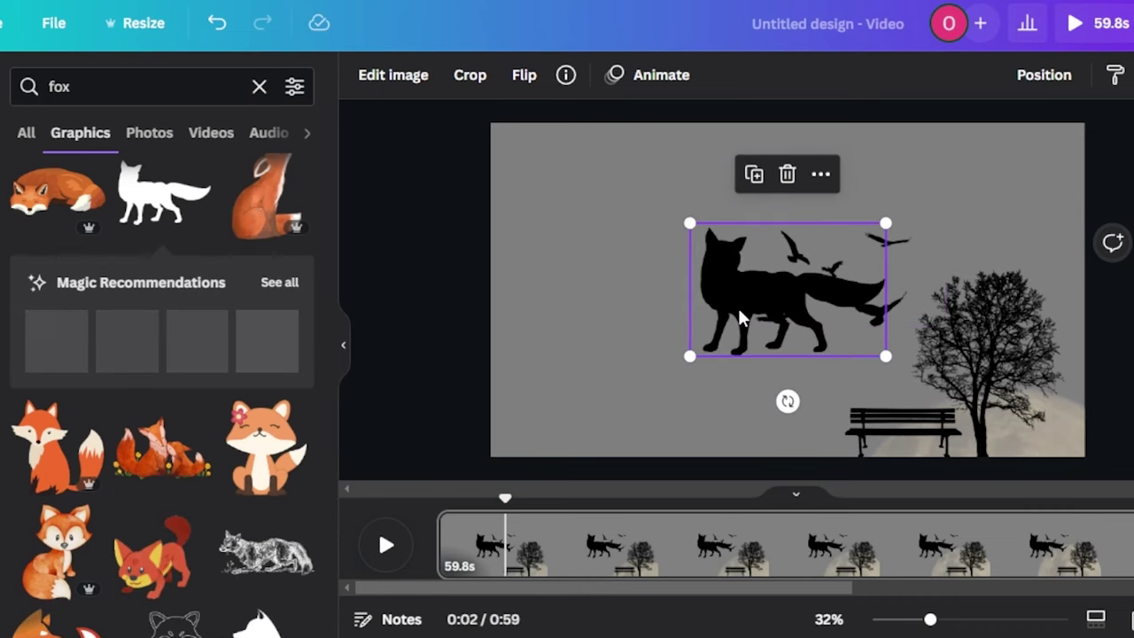
left_click_drag(739, 308, 609, 307)
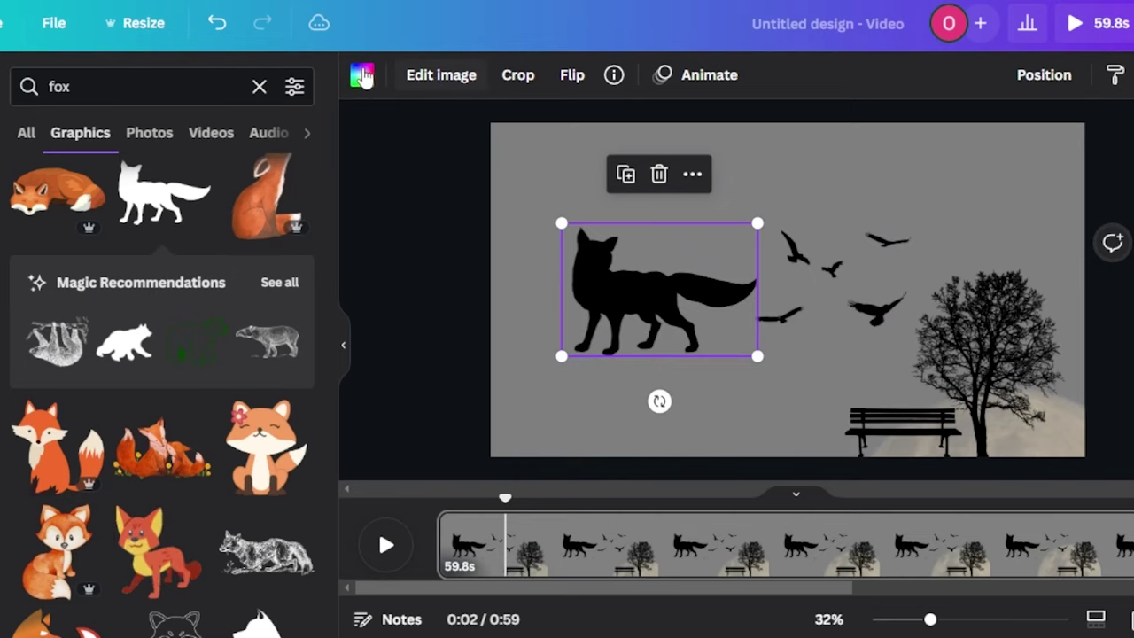
left_click(362, 76)
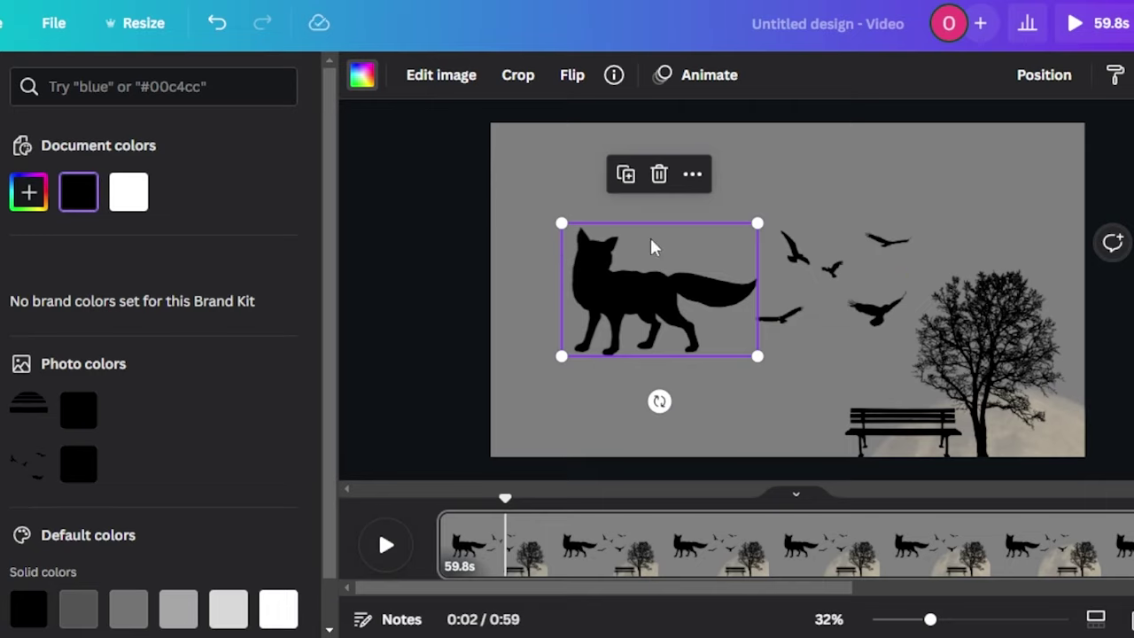
left_click_drag(561, 225, 688, 310)
left_click_drag(746, 392, 812, 491)
left_click(788, 361)
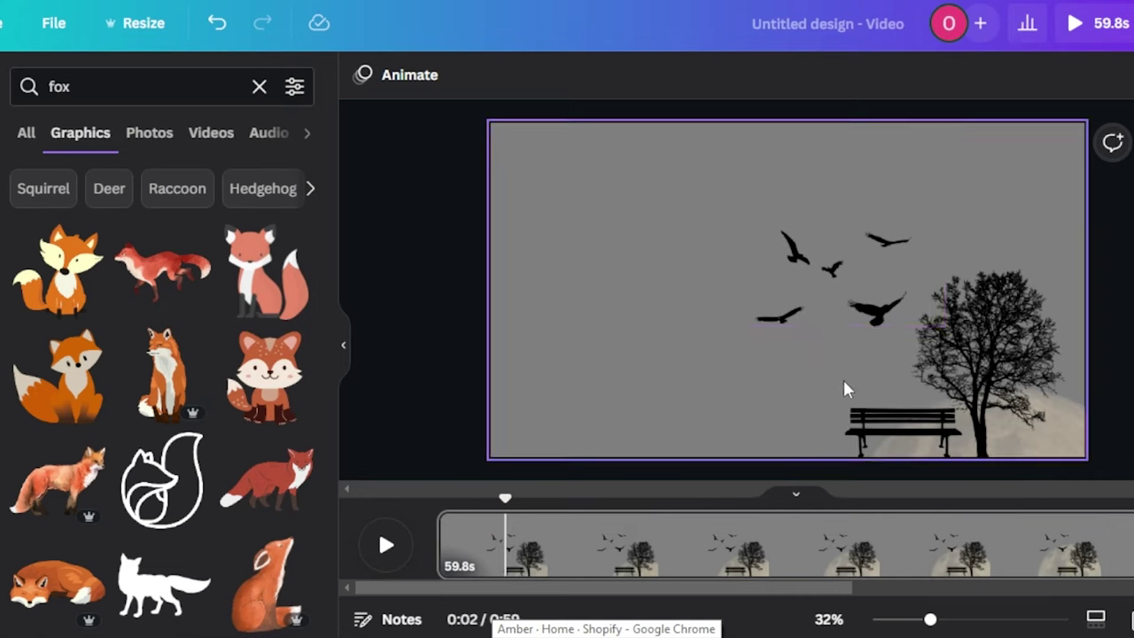
Deselect the bench and clear the 'fox' element search.
left_click(907, 452)
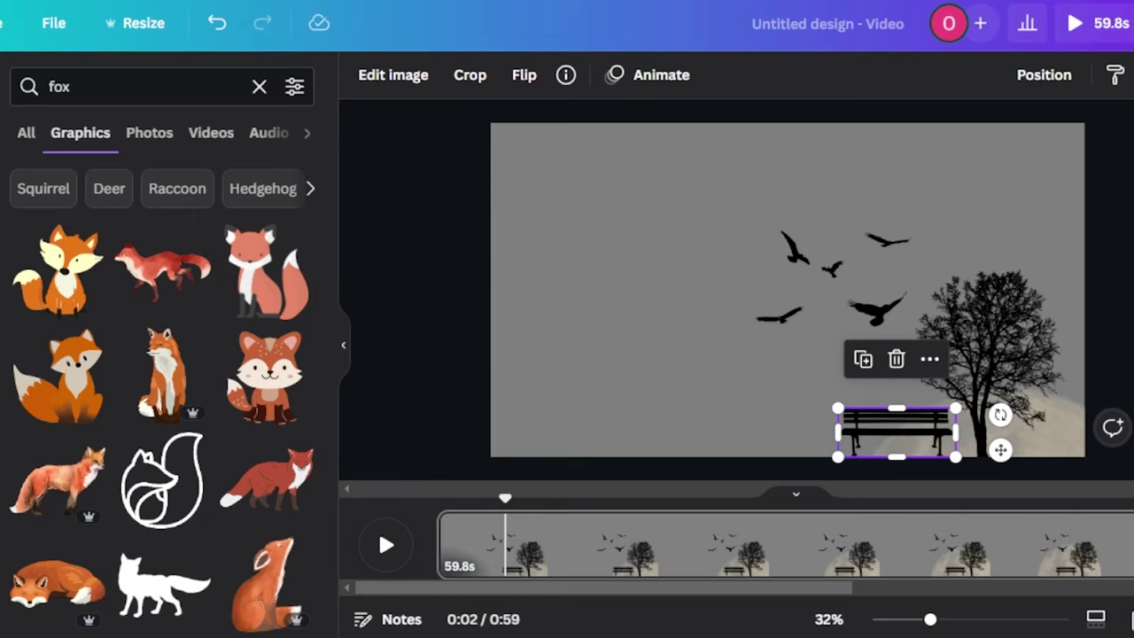
key("Escape")
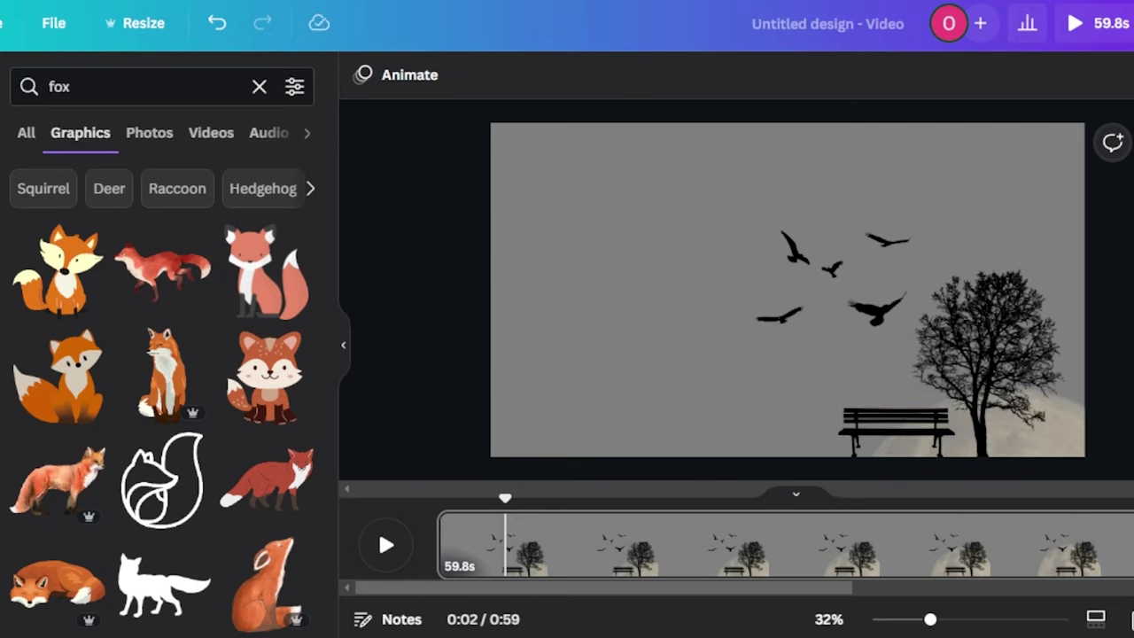
left_click(258, 89)
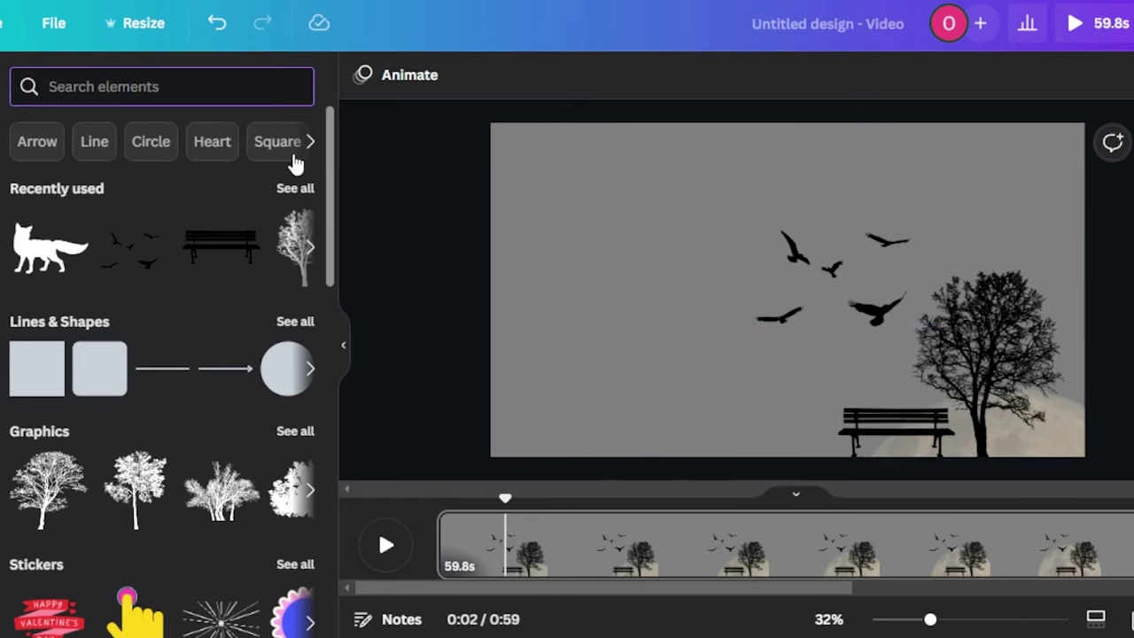
Search Elements for 'clouds', add a white cloud graphic, and shrink it beside the birds.
type("clouds")
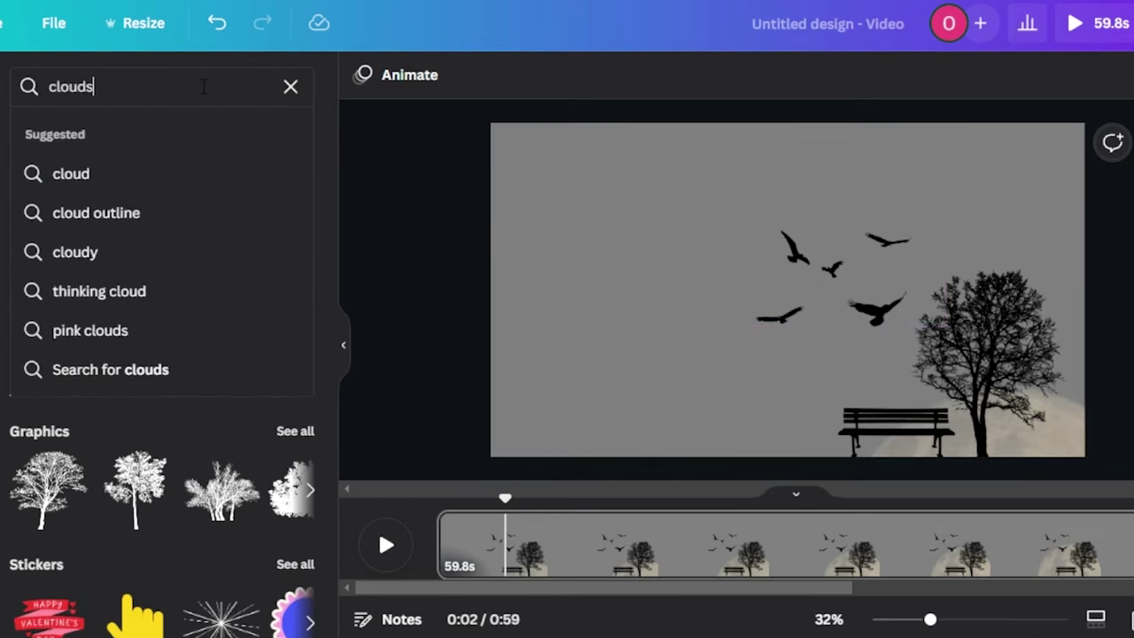
key("Return")
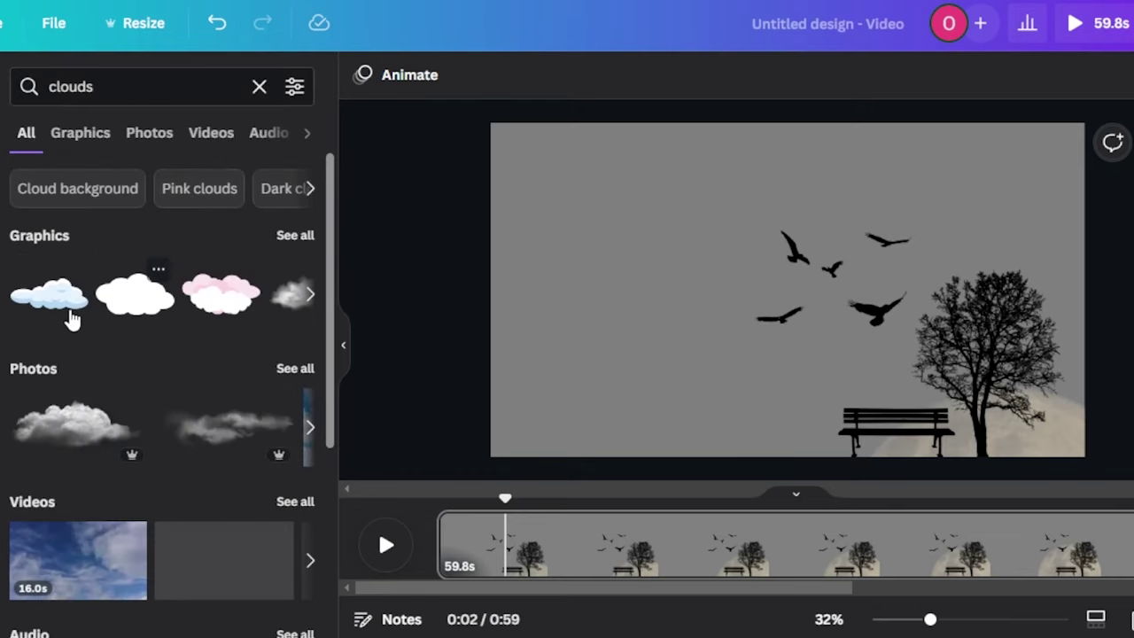
left_click(136, 299)
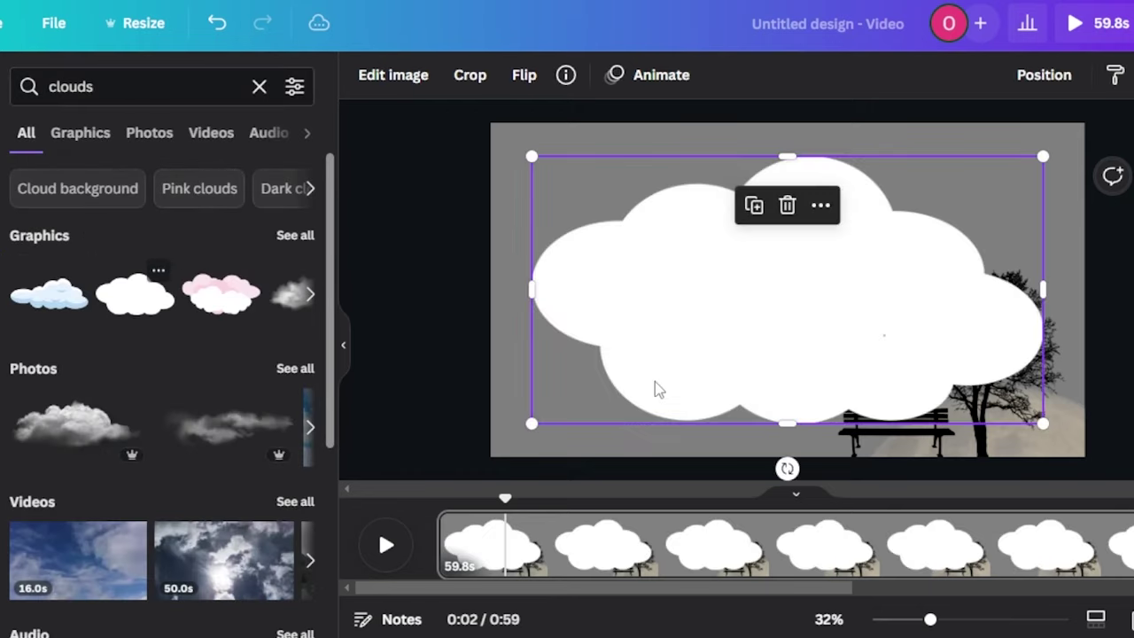
left_click_drag(564, 192, 777, 300)
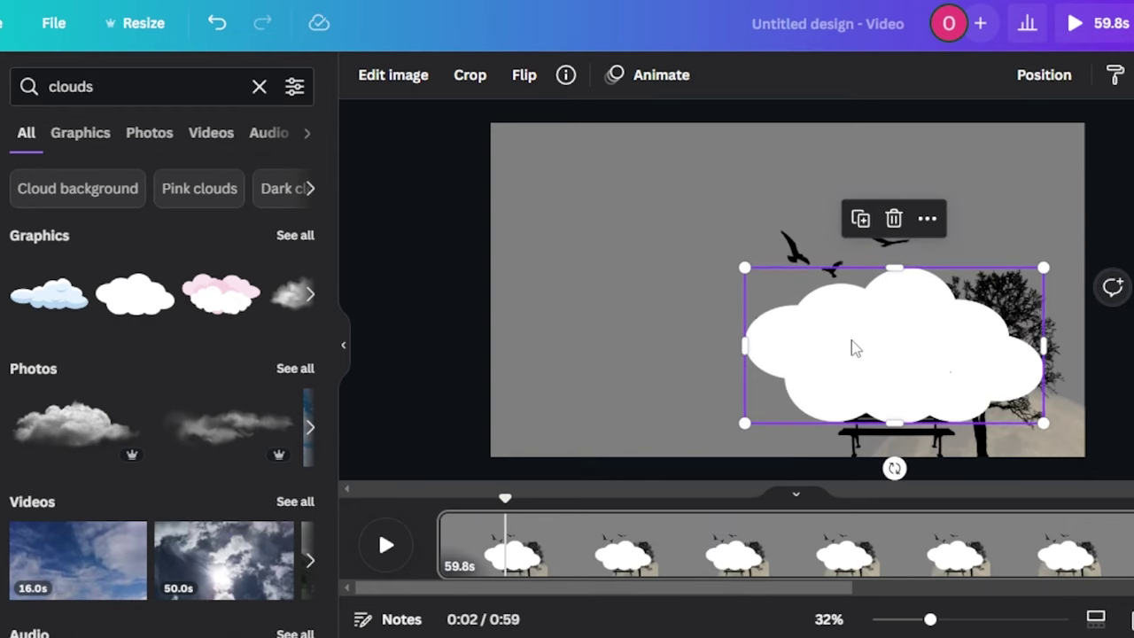
left_click_drag(853, 346, 661, 281)
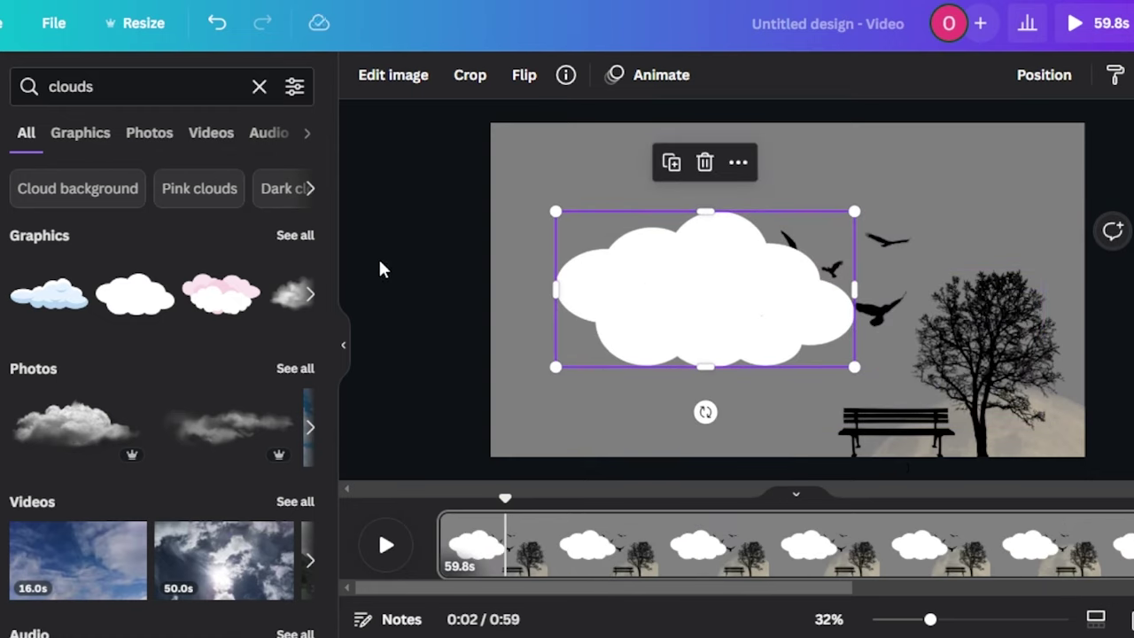
Swap the white cloud for the outlined cloud graphic from the full clouds results.
left_click(298, 235)
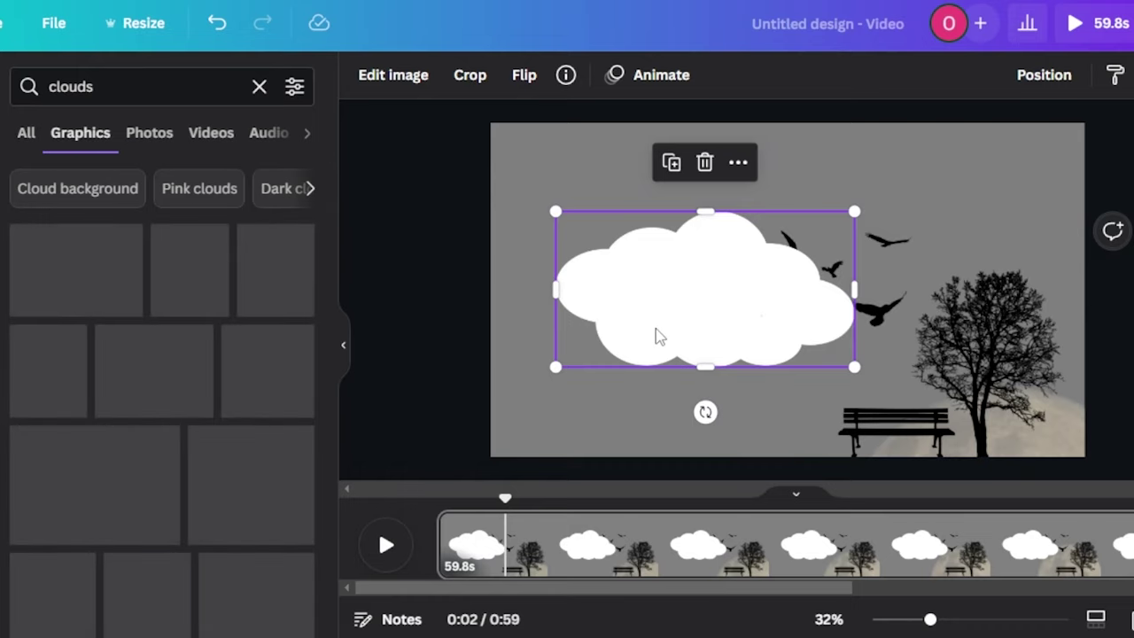
left_click(706, 162)
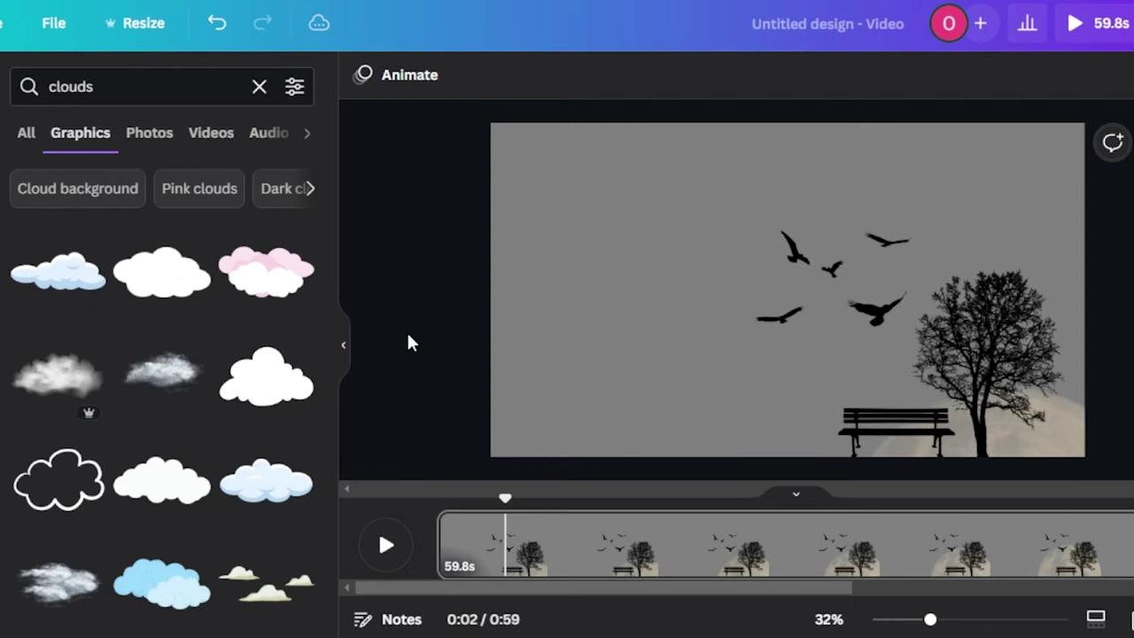
left_click(159, 485)
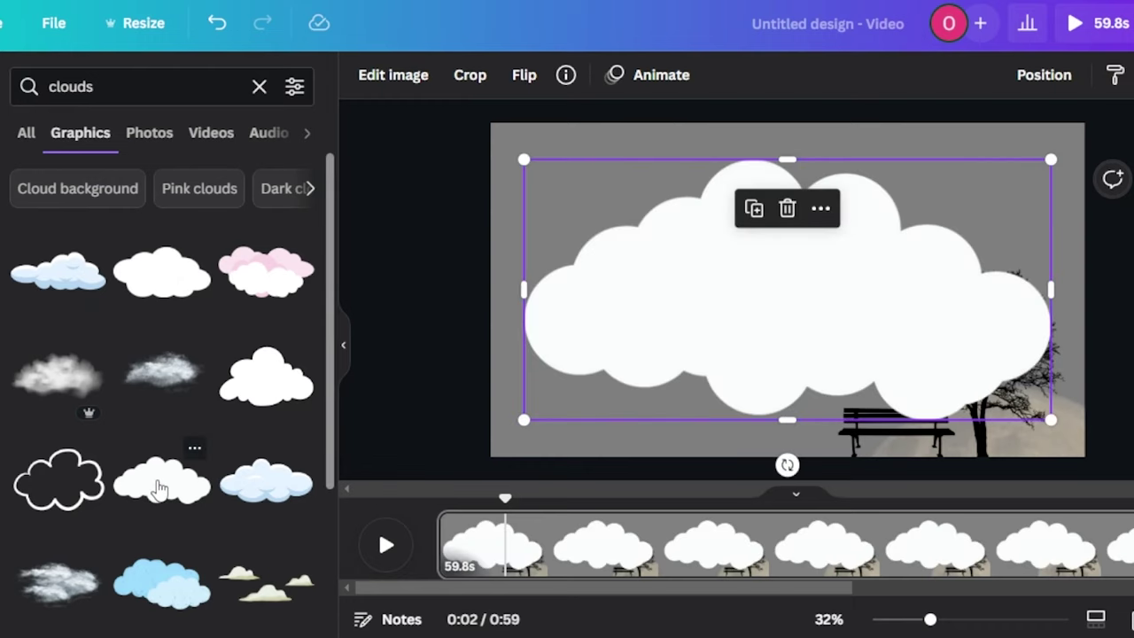
left_click(785, 213)
left_click(266, 377)
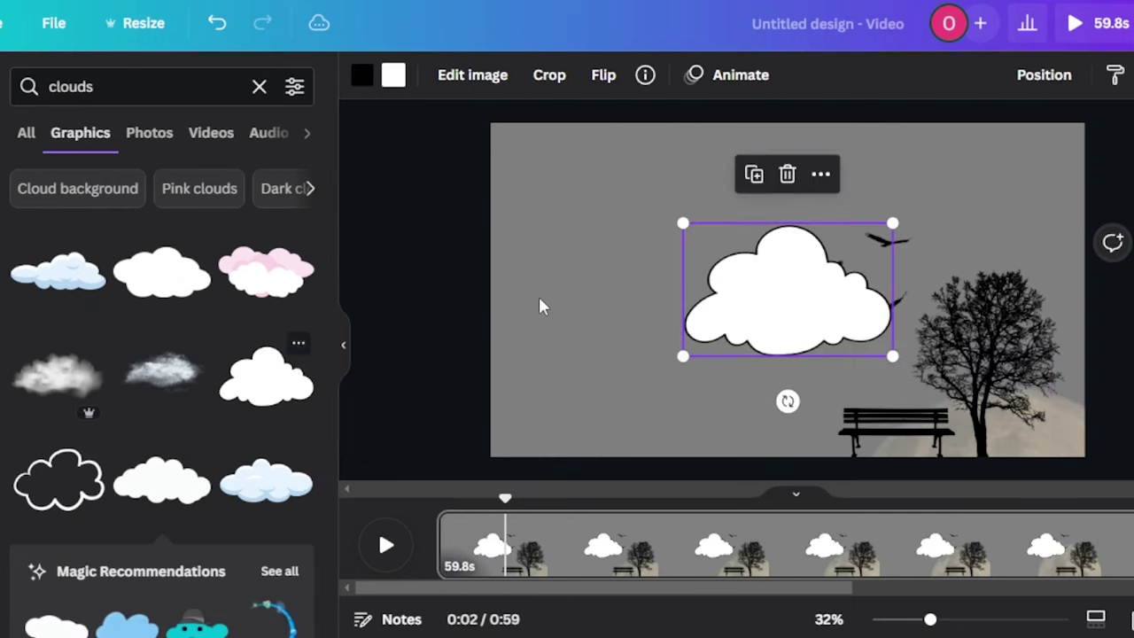
Make the cloud black, resize it, and place it above the birds.
left_click(387, 78)
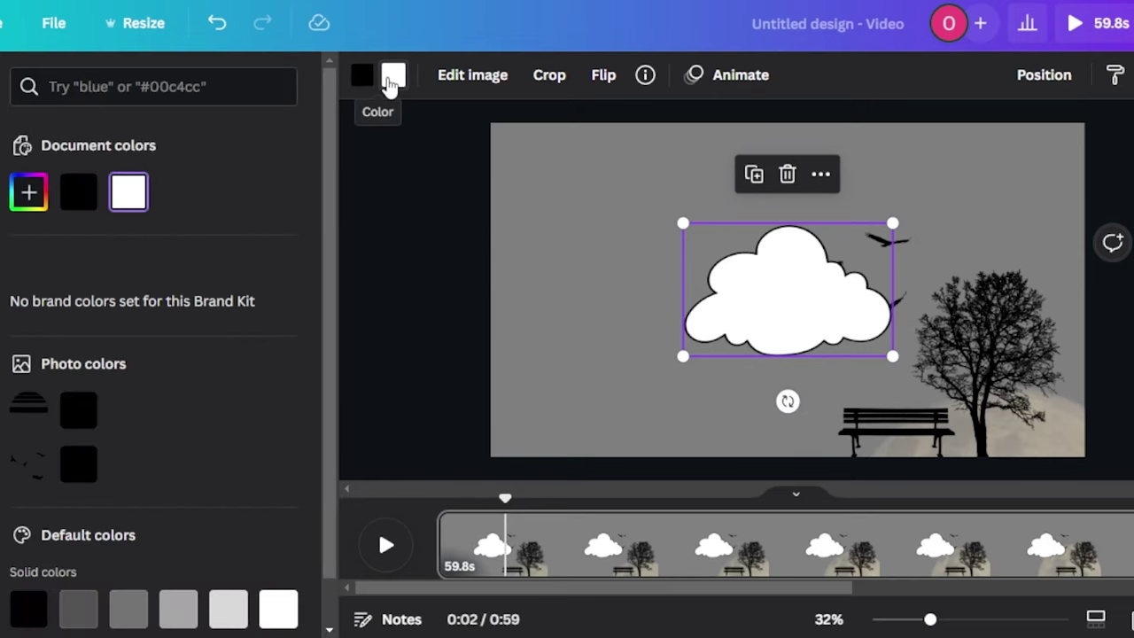
left_click(75, 191)
left_click_drag(682, 223, 783, 286)
left_click_drag(852, 308, 798, 173)
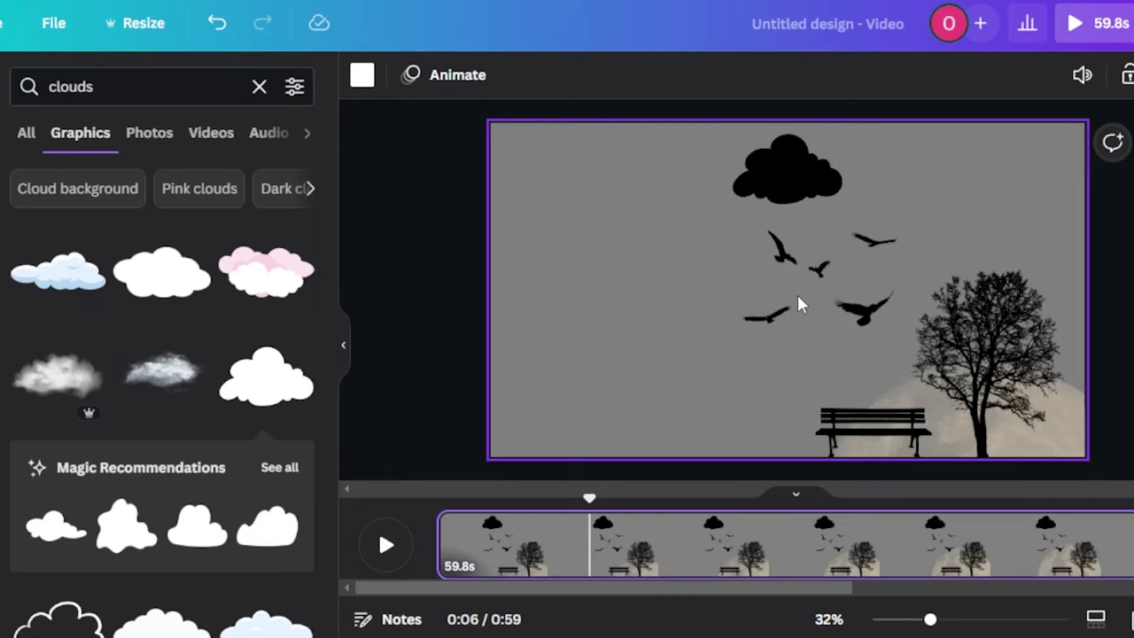
Check the cloud's transparency, leaving it fully opaque.
left_click(517, 554)
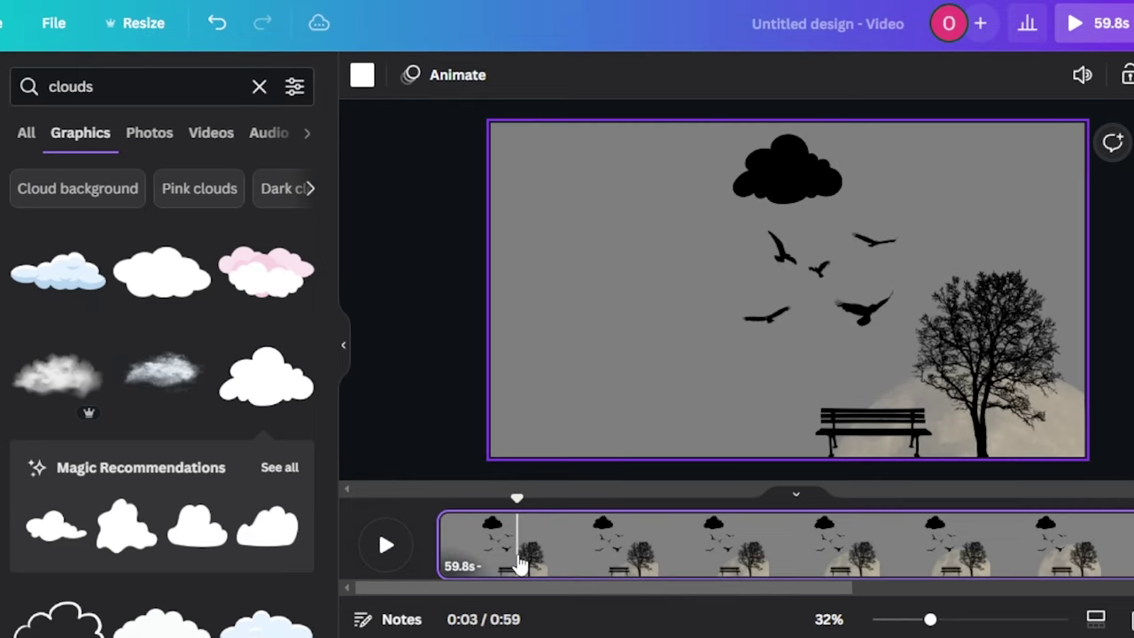
left_click(824, 618)
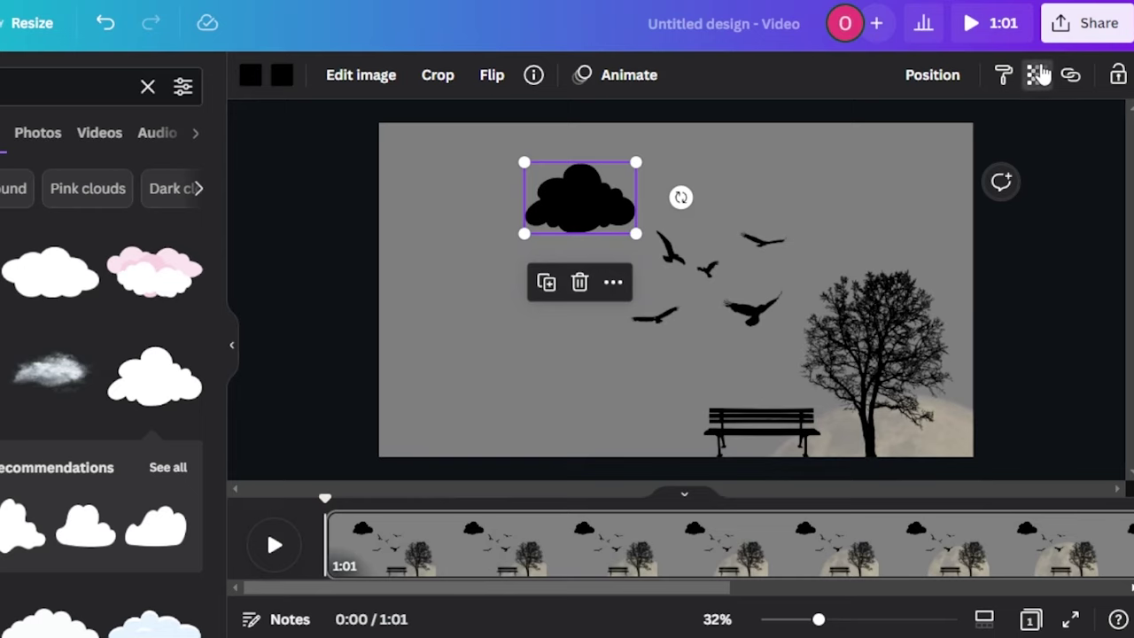
left_click(1037, 78)
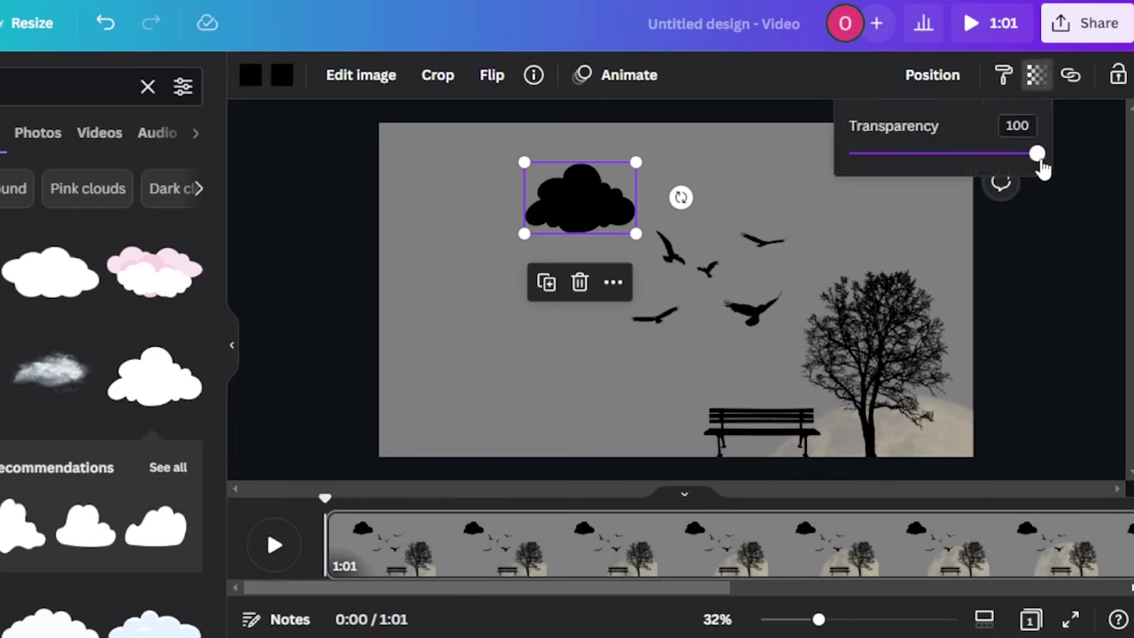
left_click_drag(1043, 167, 1068, 180)
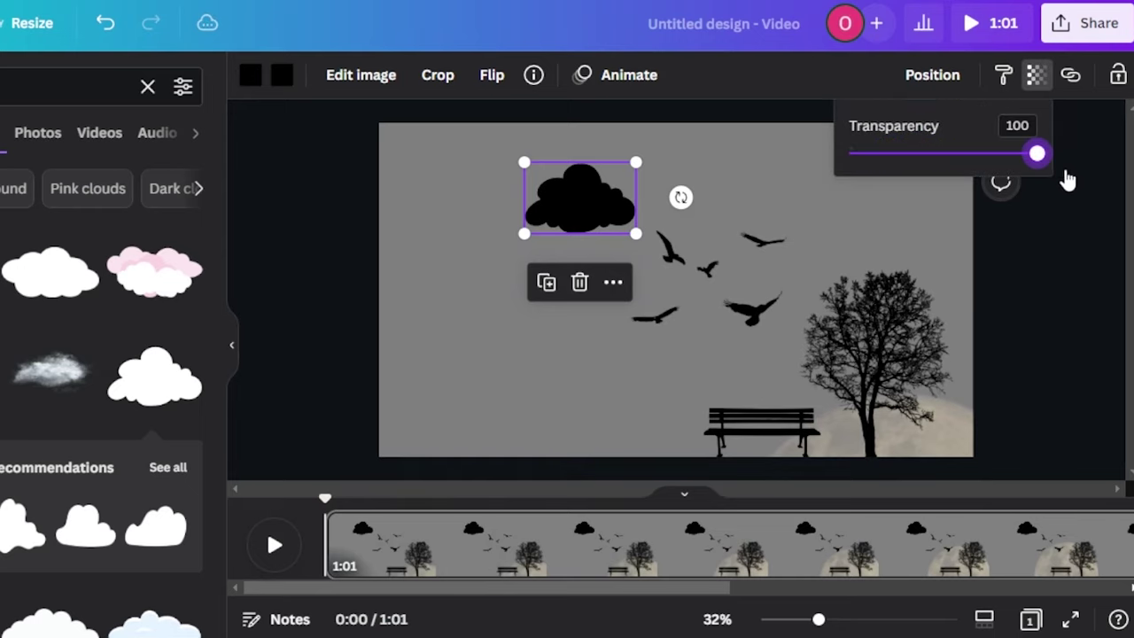
left_click(1011, 321)
Raise the background moon video's transparency slider to 100.
left_click(492, 404)
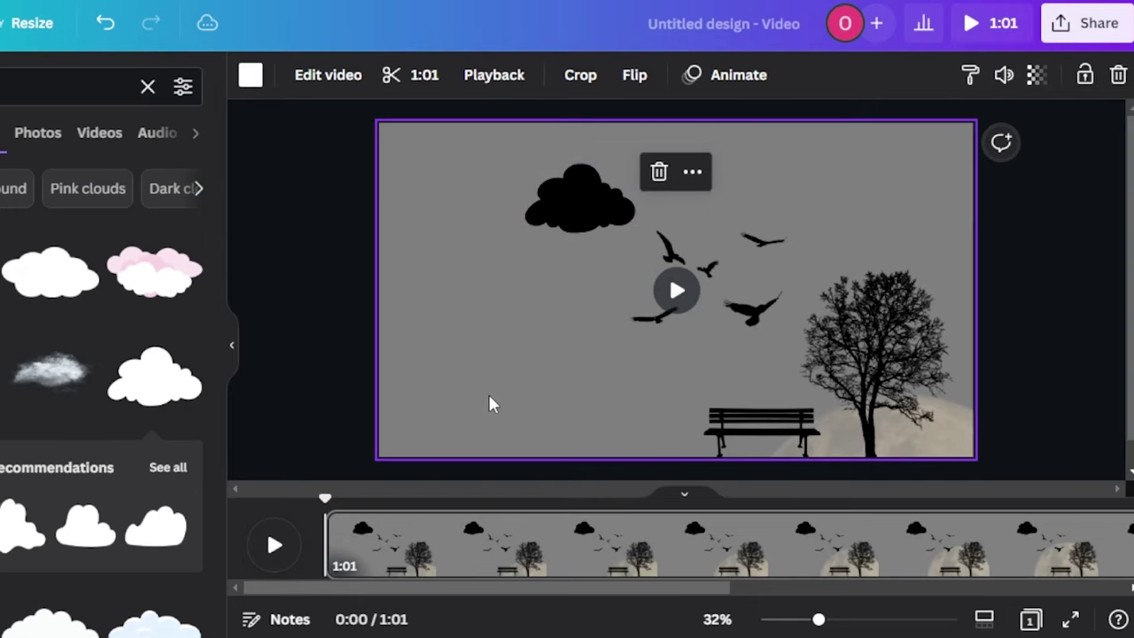
left_click(1036, 74)
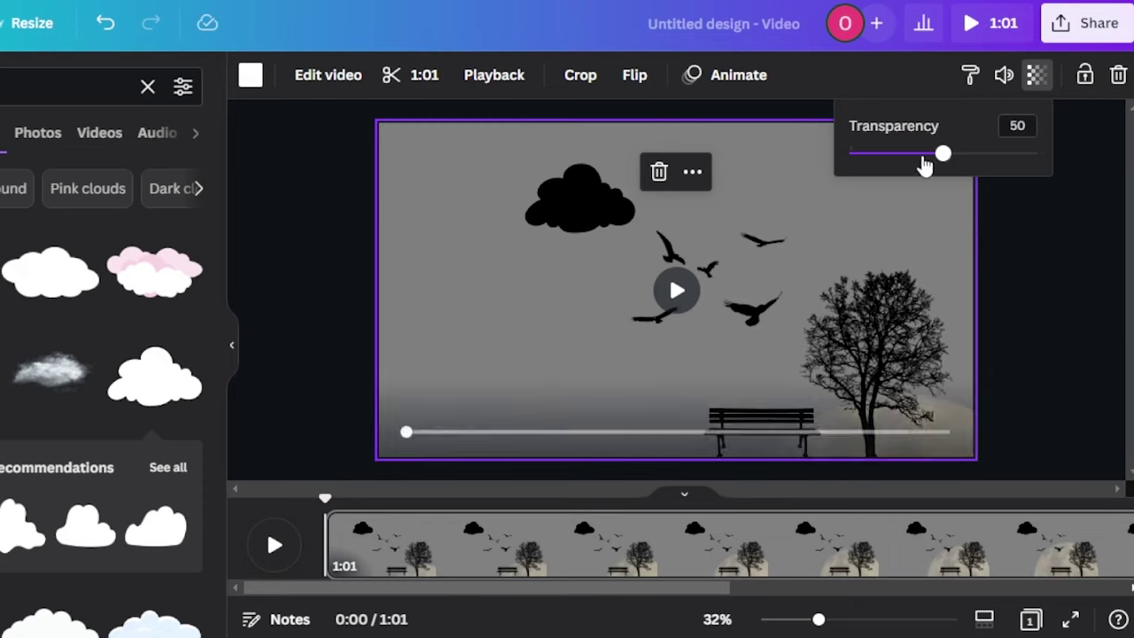
left_click_drag(943, 153, 1060, 158)
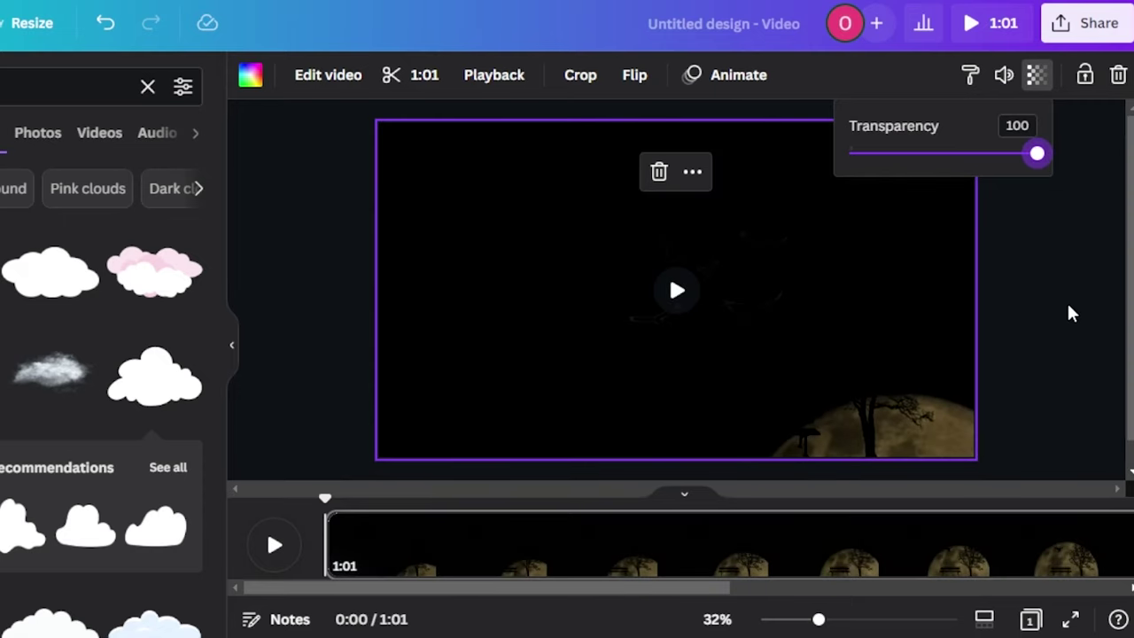
key("Escape")
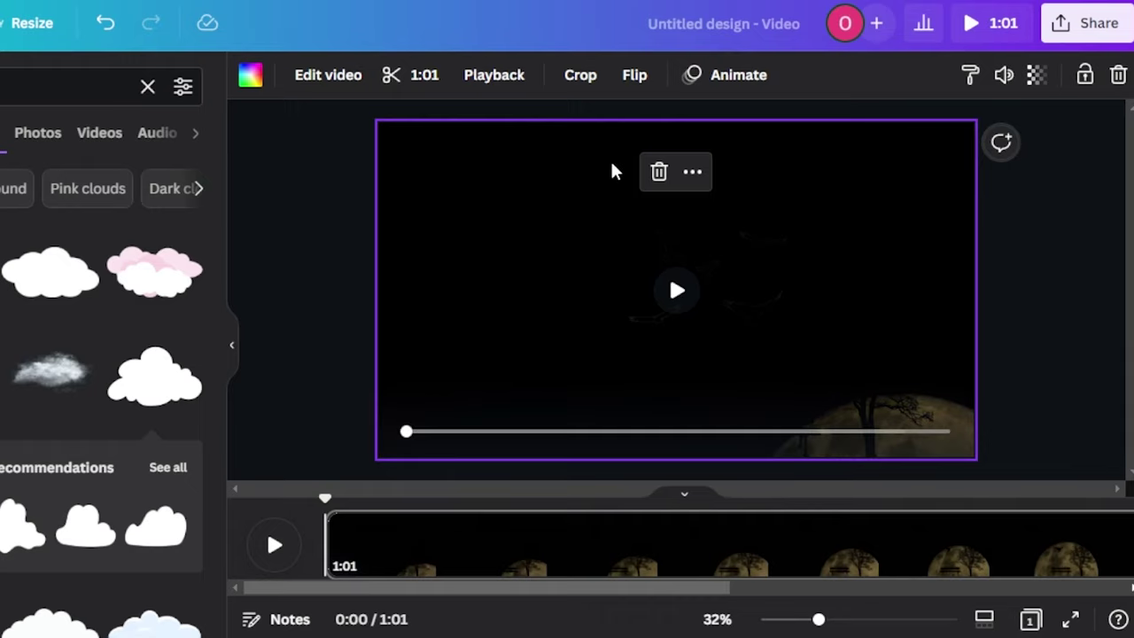
left_click(1039, 257)
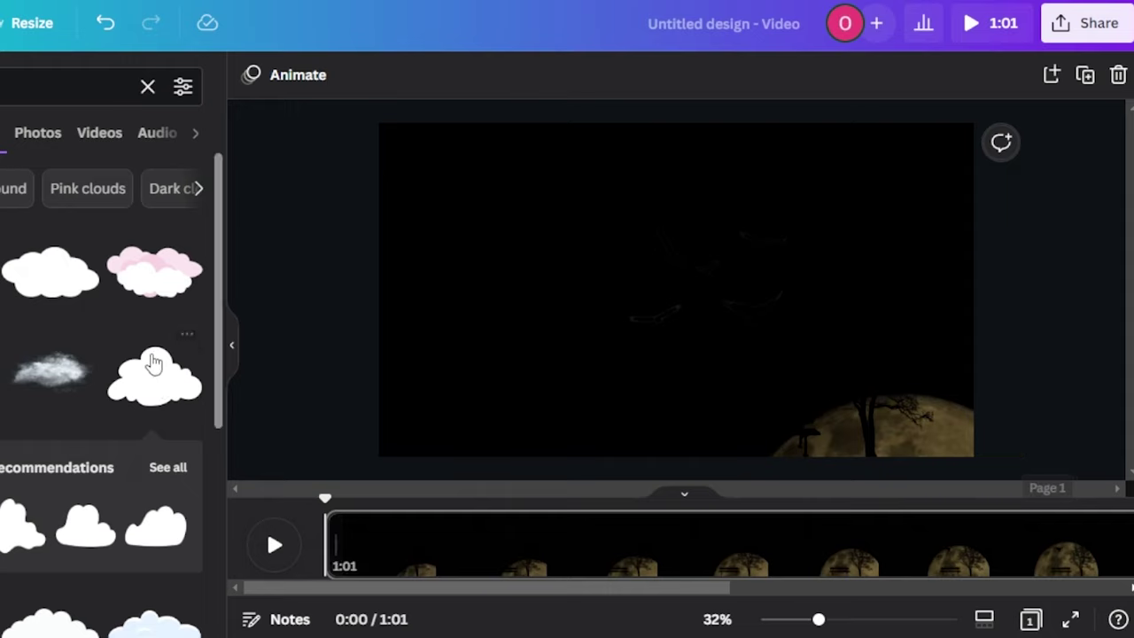
Hide the side panel, set the canvas zoom to about 30%, and play the video.
left_click(228, 351)
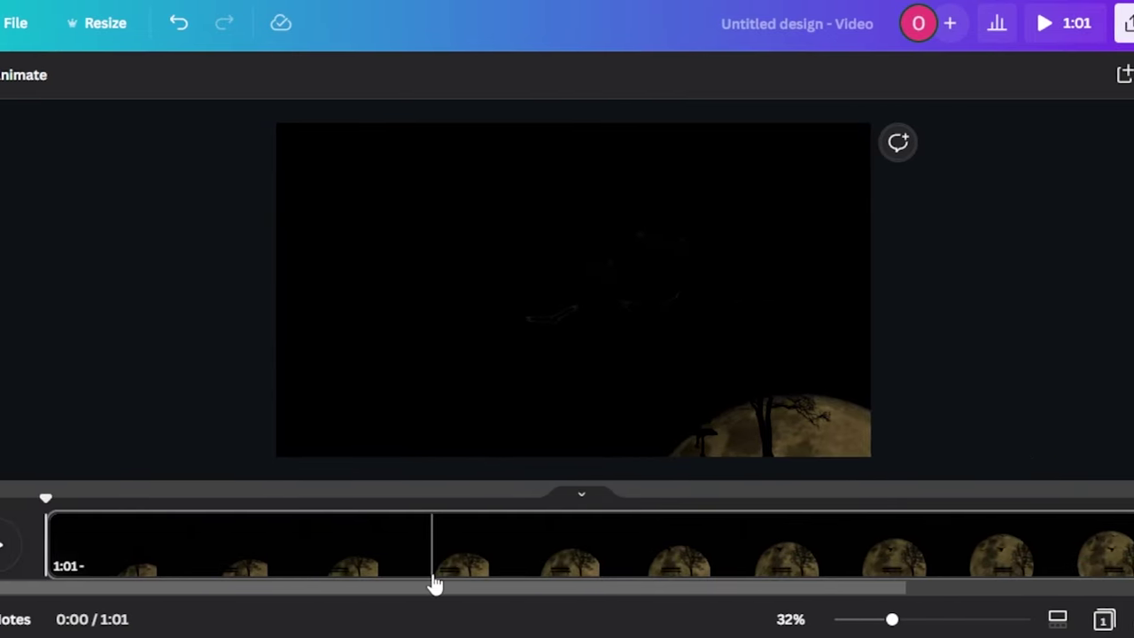
mouse_move(913, 619)
left_mouse_down()
mouse_move(927, 621)
mouse_move(913, 621)
left_mouse_up()
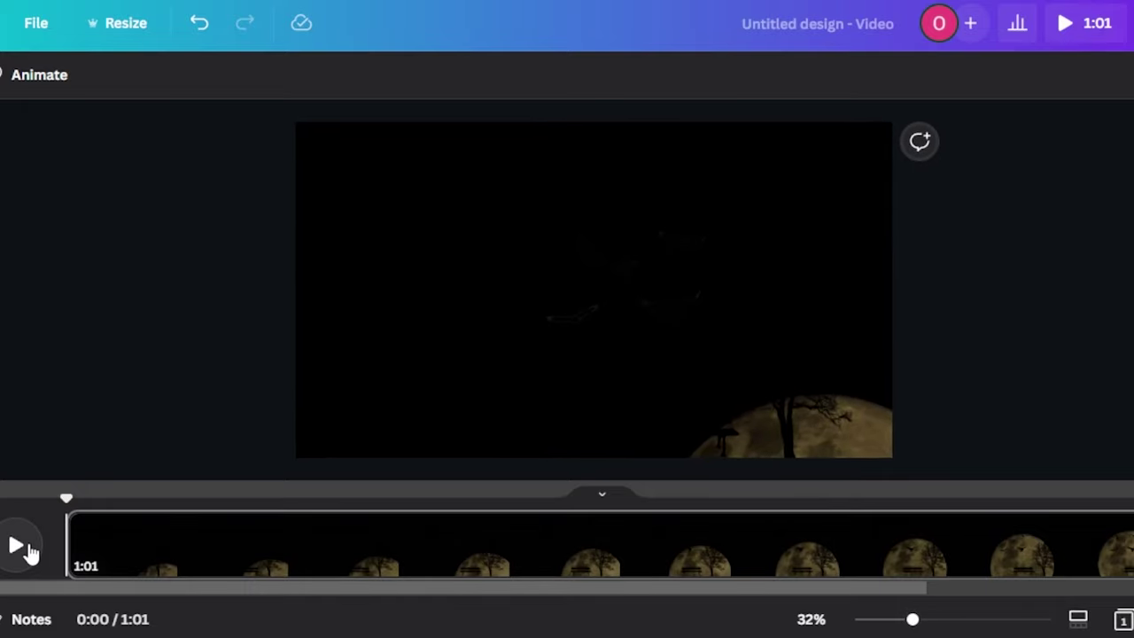
left_click(18, 546)
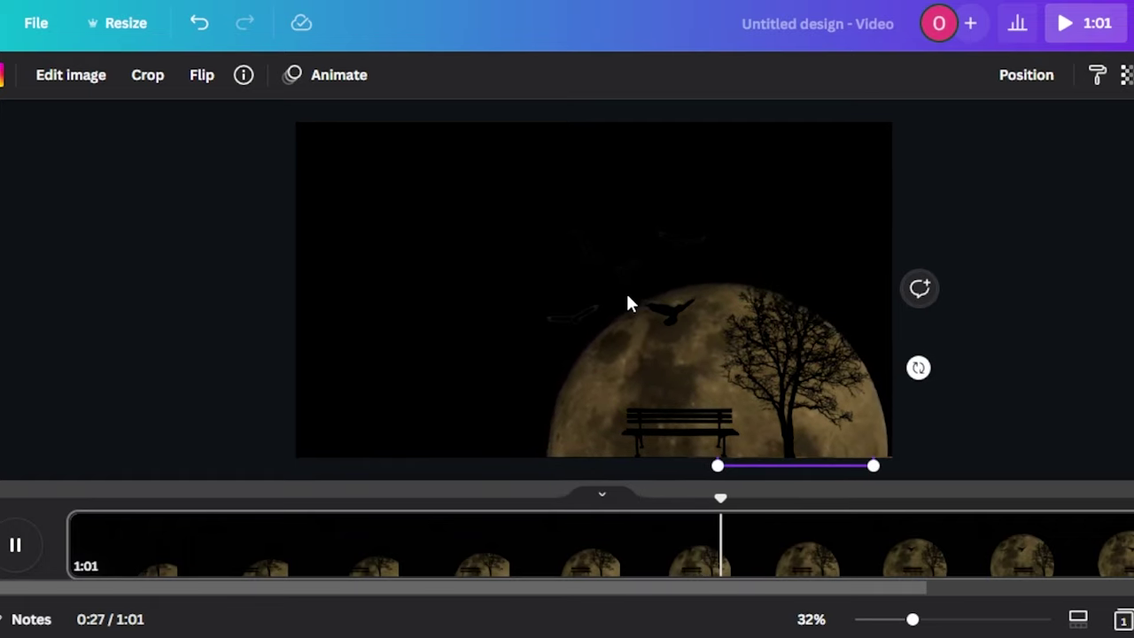
Move the bird flock slightly lower, then resume playback.
left_click(637, 317)
left_click_drag(637, 319, 638, 338)
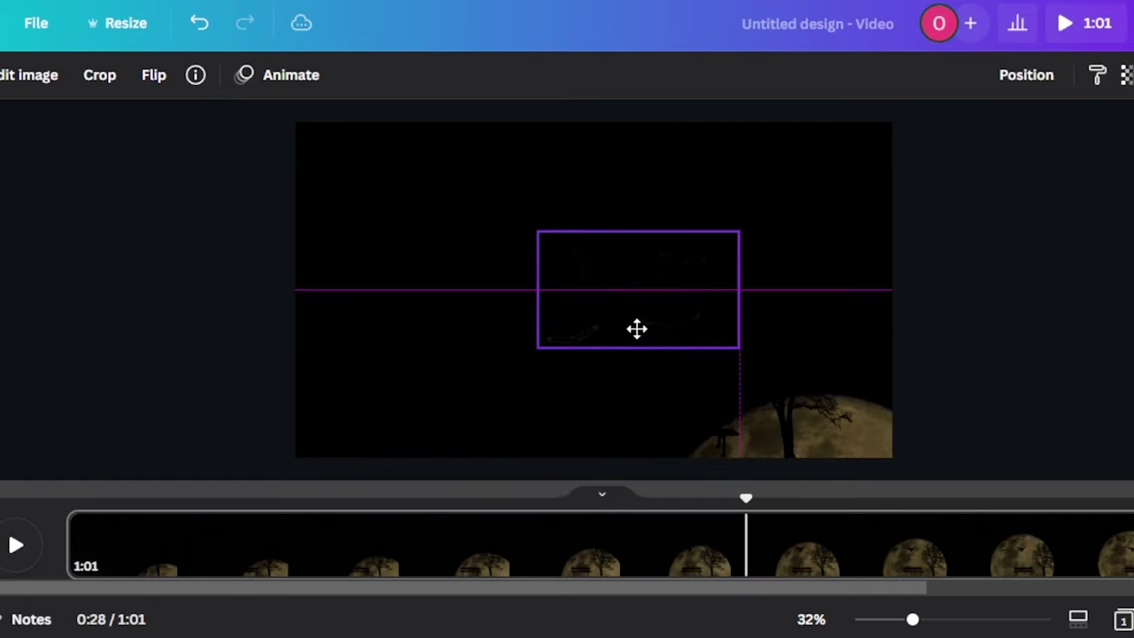
key("space")
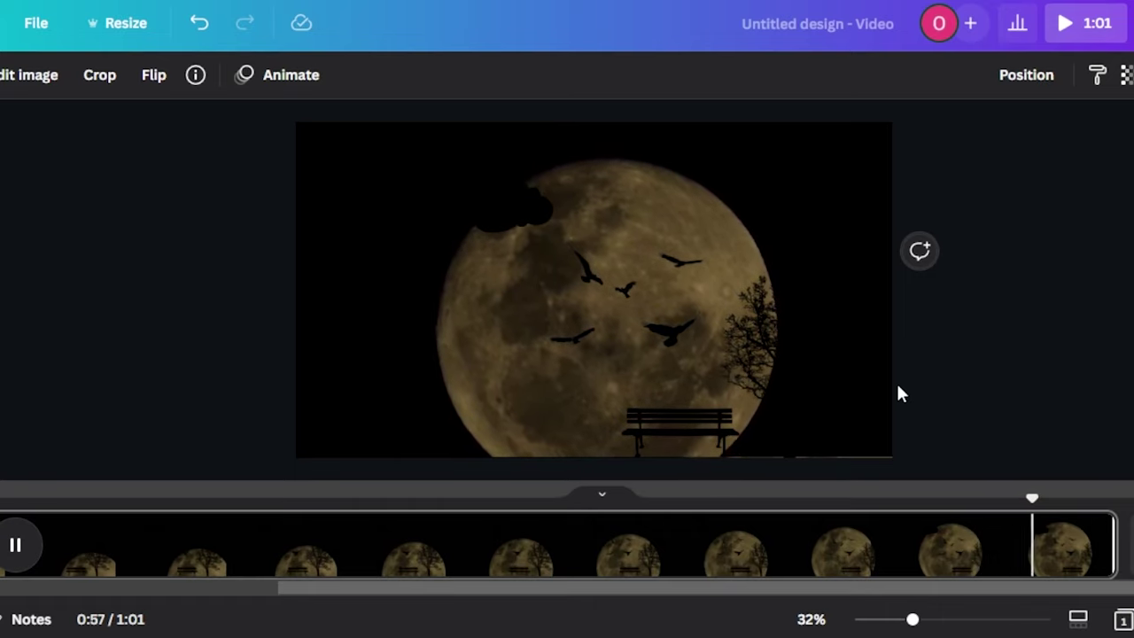
Nudge the black cloud right and down onto the moon's edge, then check playback at 0:32.
left_click(501, 221)
left_click_drag(502, 218, 526, 232)
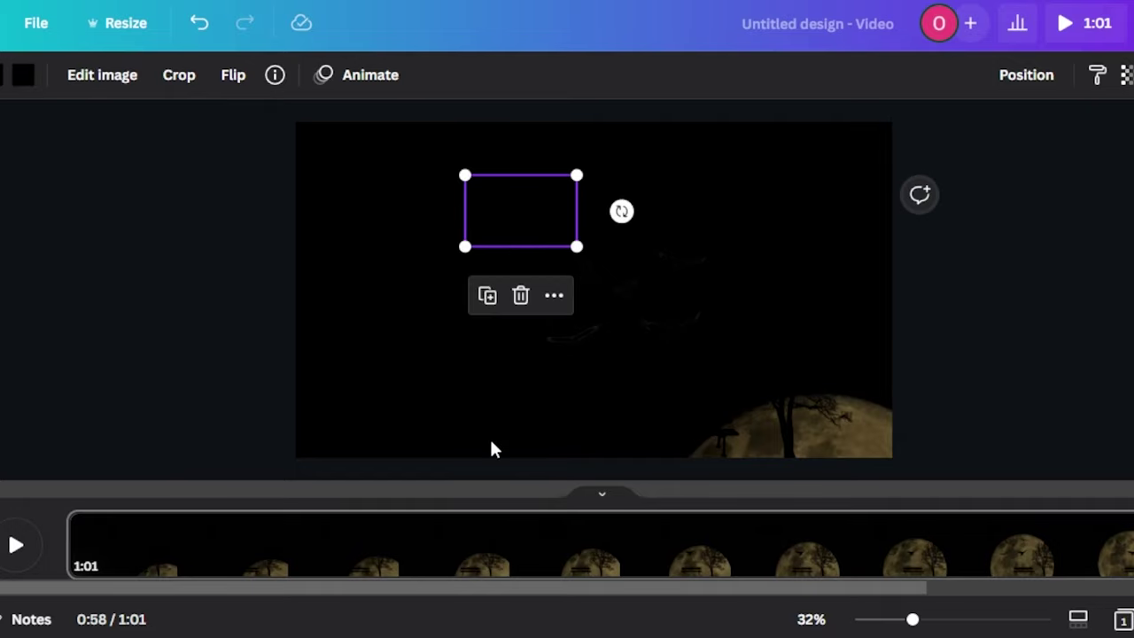
left_click(17, 547)
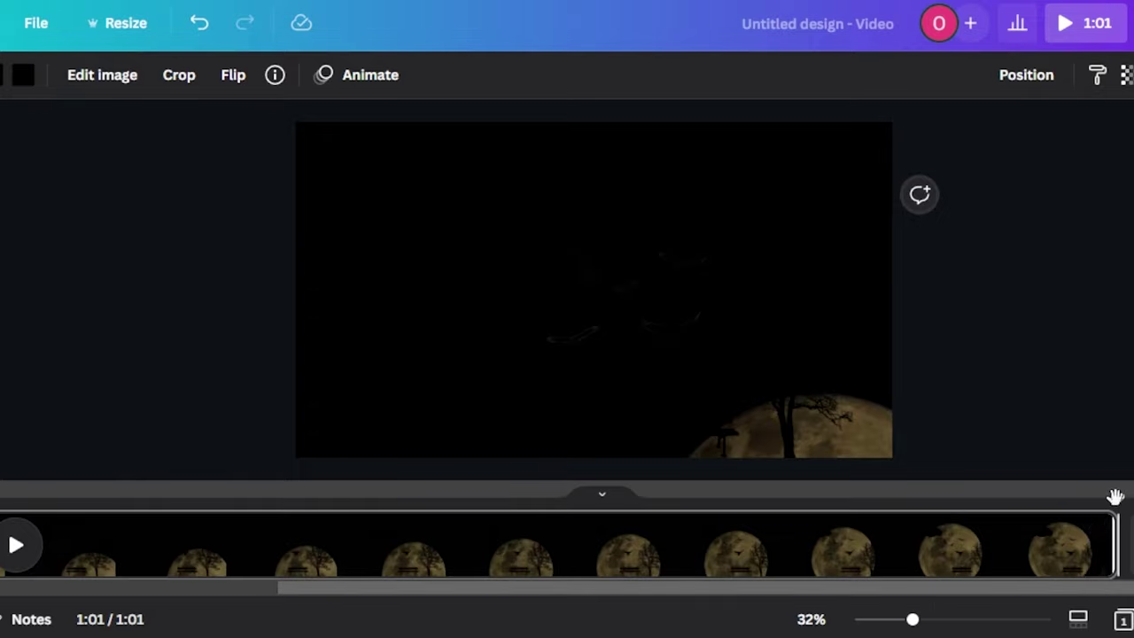
left_click_drag(1116, 497, 1009, 498)
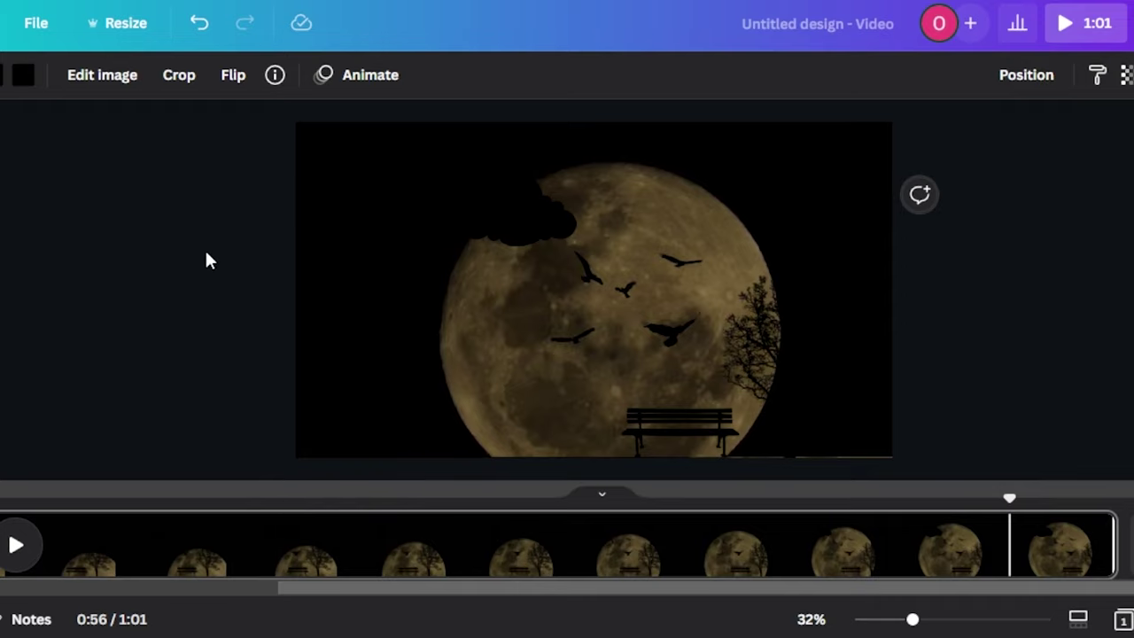
left_click(171, 269)
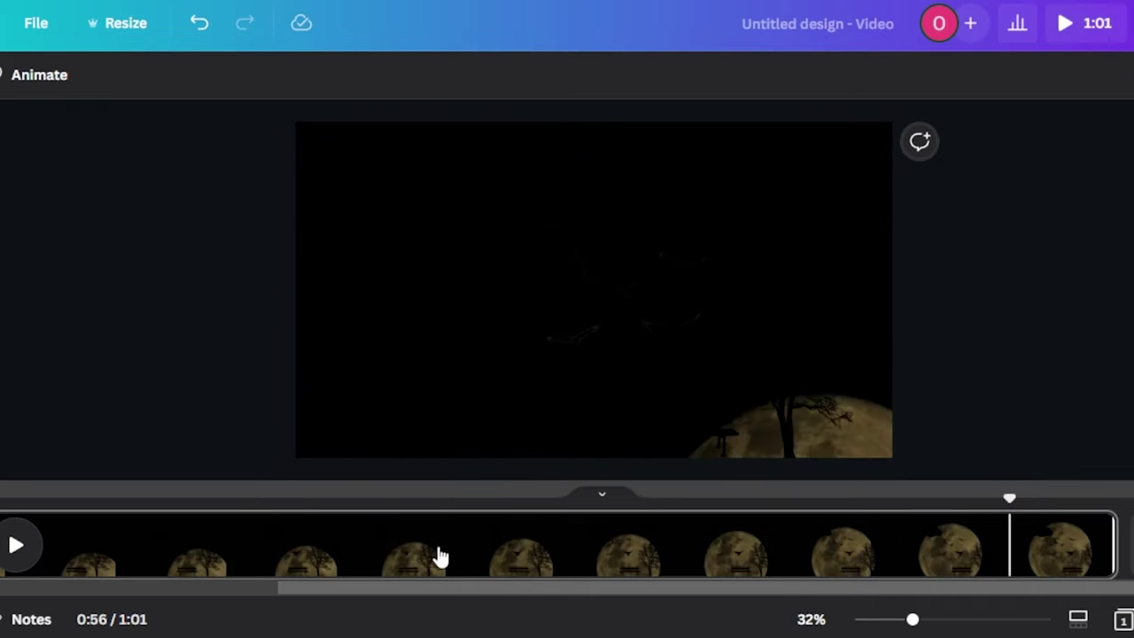